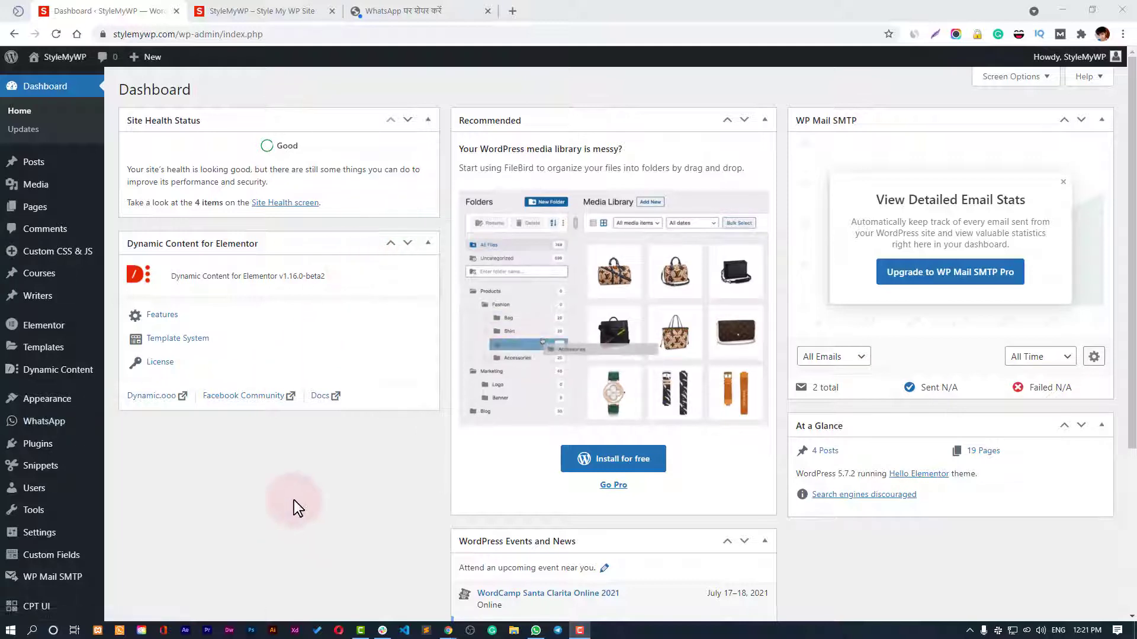
Look through the Installed Plugins list, then go to the Add Plugins page.
{"action": "mouse_move", "coordinate": [44, 453]}
{"action": "left_click", "coordinate": [142, 445]}
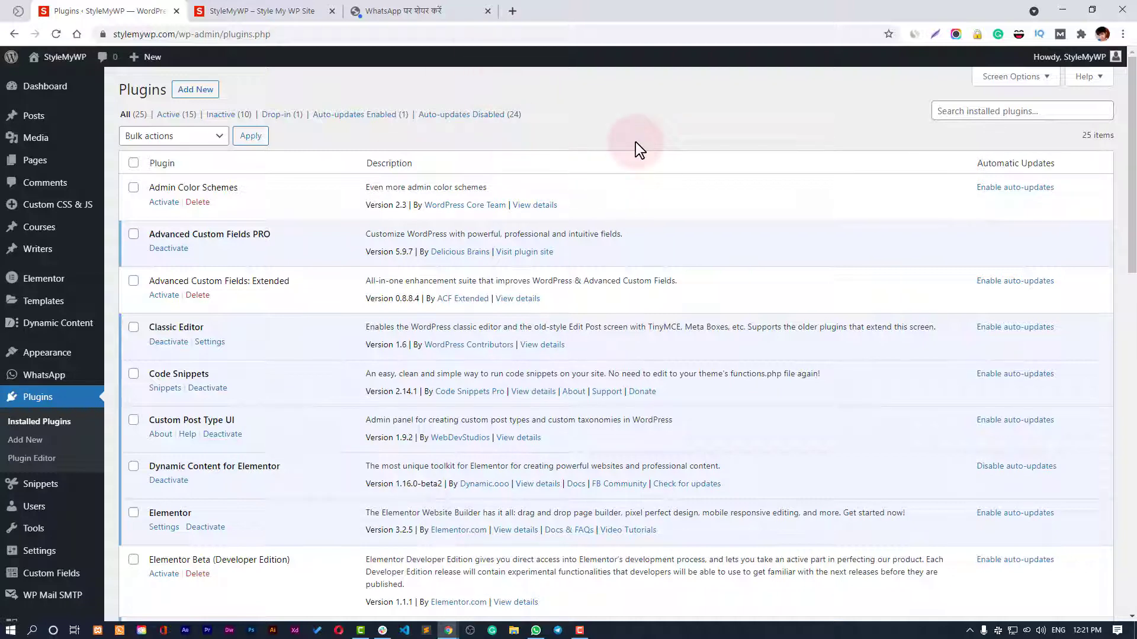
{"action": "scroll", "coordinate": [636, 143], "scroll_direction": "down", "scroll_amount": 5}
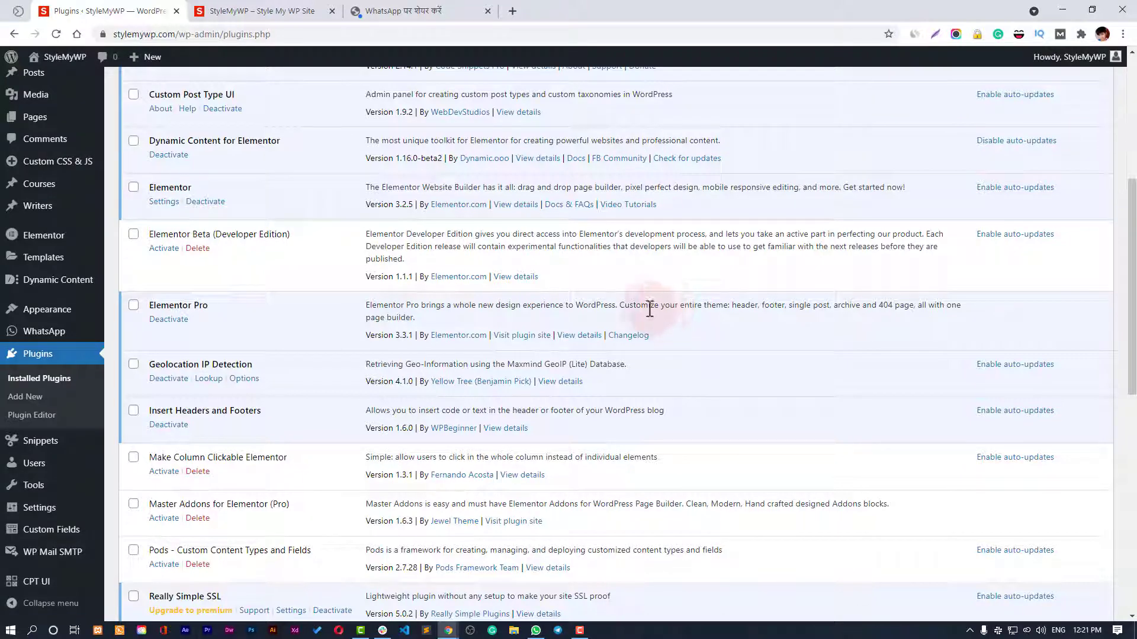
{"action": "scroll", "coordinate": [627, 297], "scroll_direction": "up", "scroll_amount": 5}
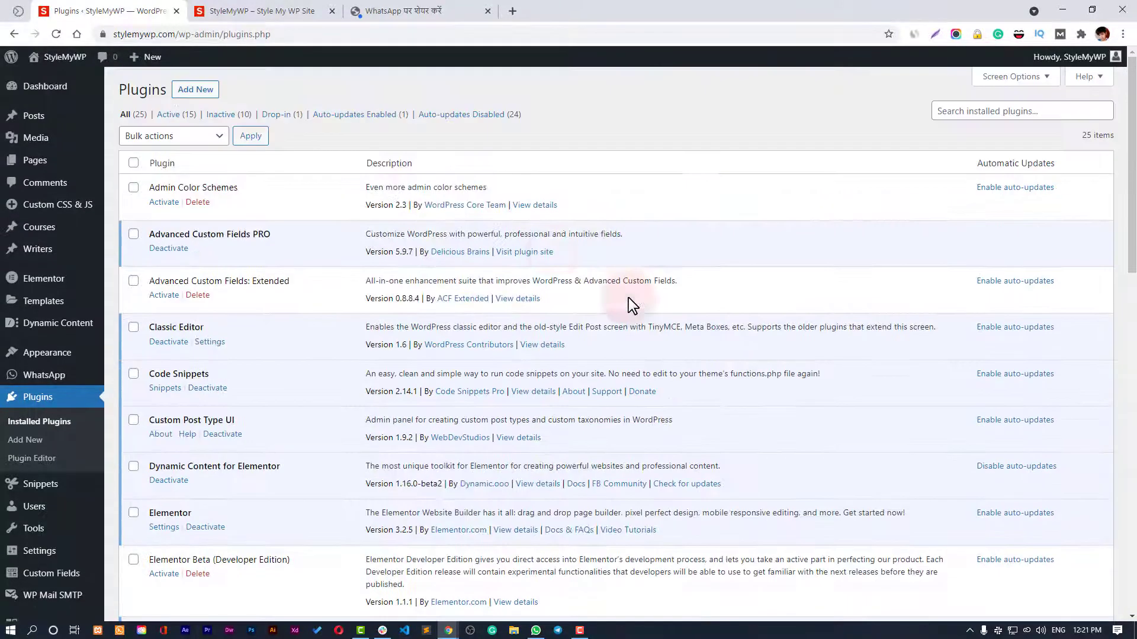
{"action": "left_click", "coordinate": [186, 89]}
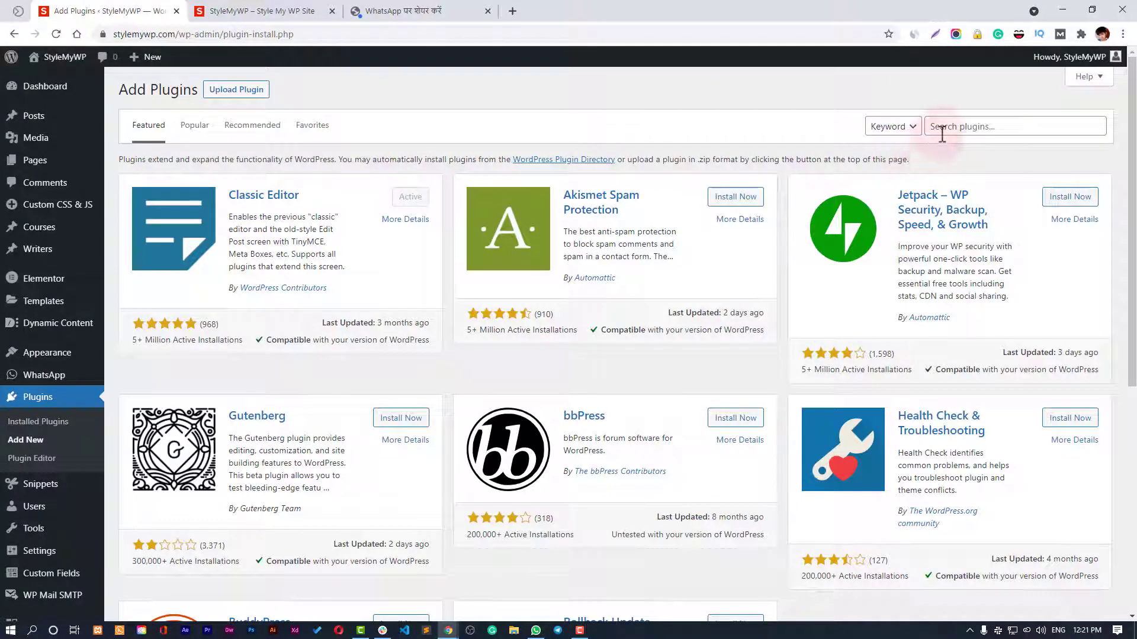
Search the plugin directory for 'whatsapp click to chat'.
{"action": "left_click", "coordinate": [924, 124]}
{"action": "type", "text": "wo"}
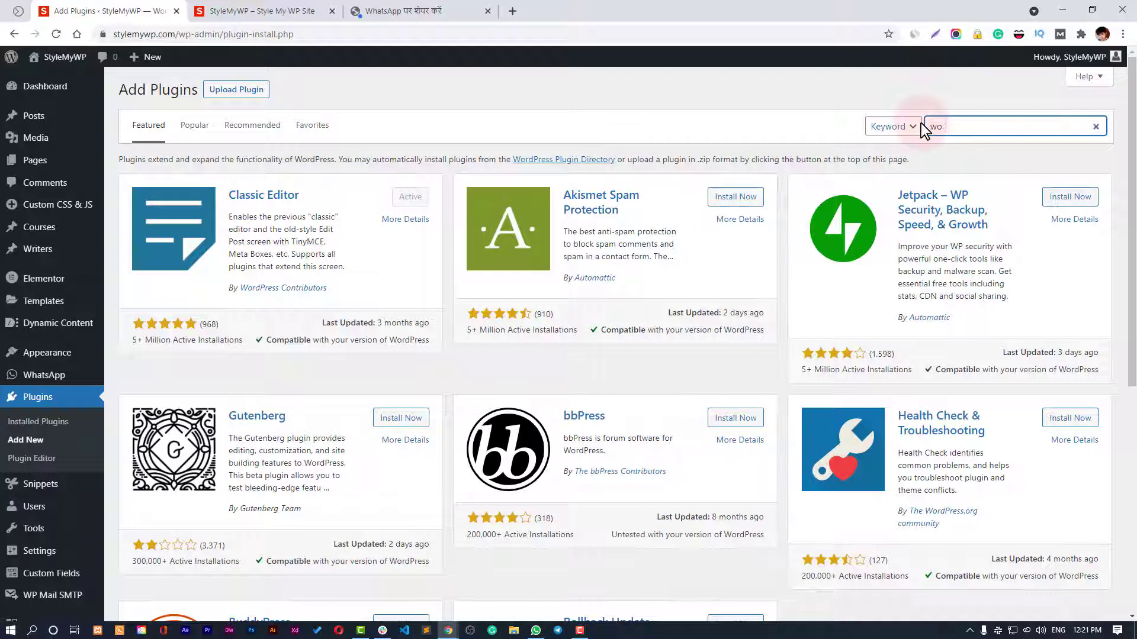
{"action": "key", "text": "BackSpace"}
{"action": "type", "text": "hatsapp click to chat"}
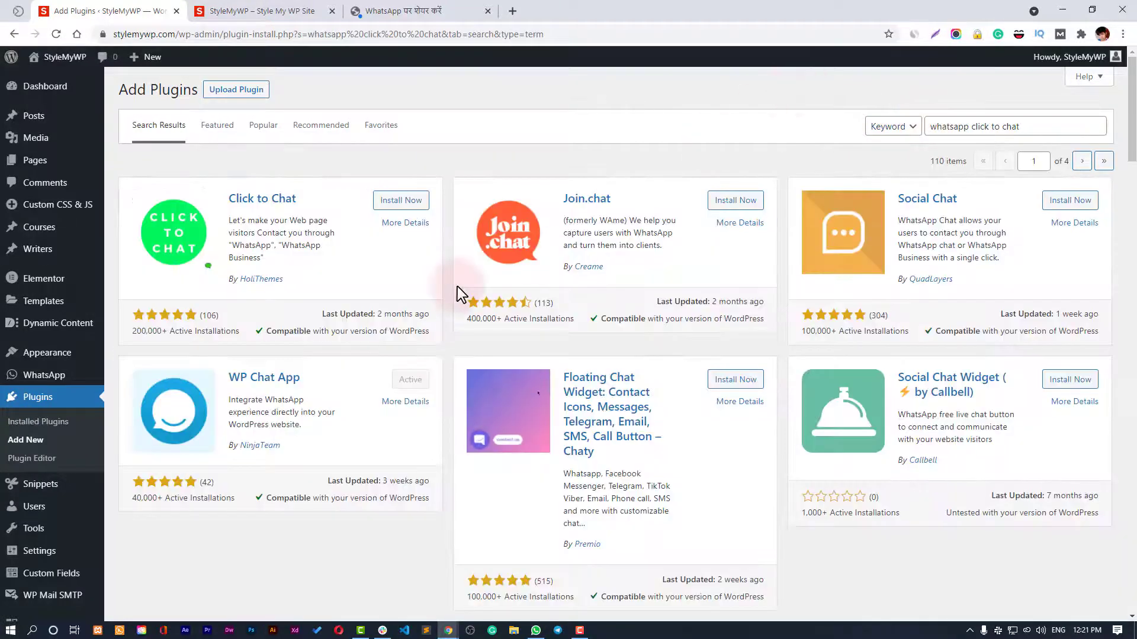
Review the WP Chat App plugin details, then close them.
{"action": "left_click", "coordinate": [256, 383]}
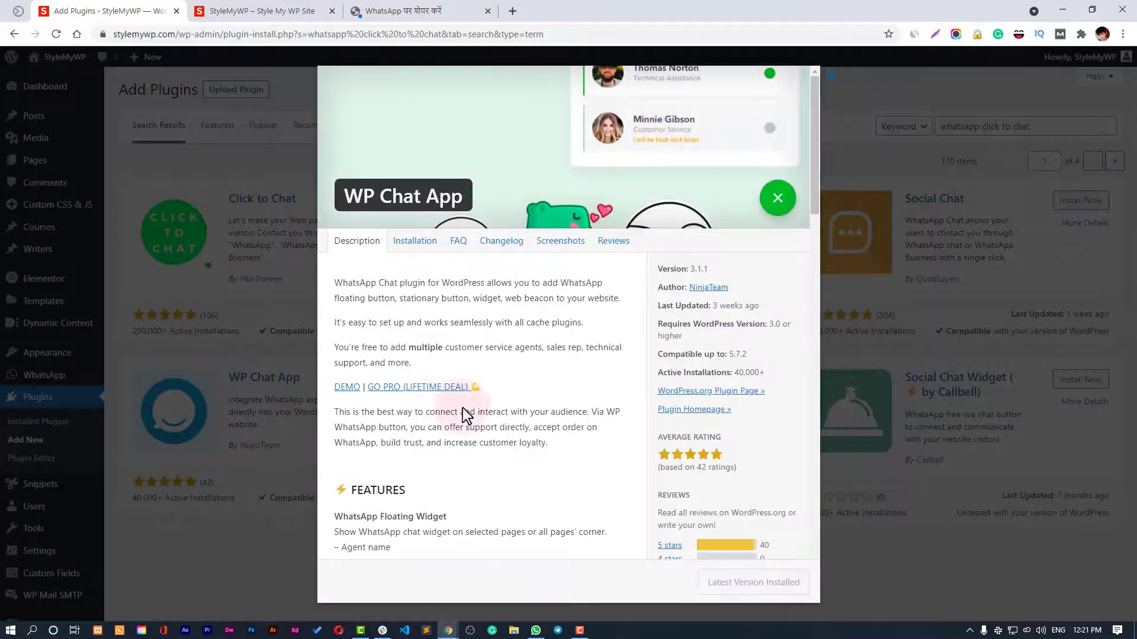
{"action": "scroll", "coordinate": [693, 415], "scroll_direction": "down", "scroll_amount": 10}
{"action": "scroll", "coordinate": [695, 446], "scroll_direction": "up", "scroll_amount": 10}
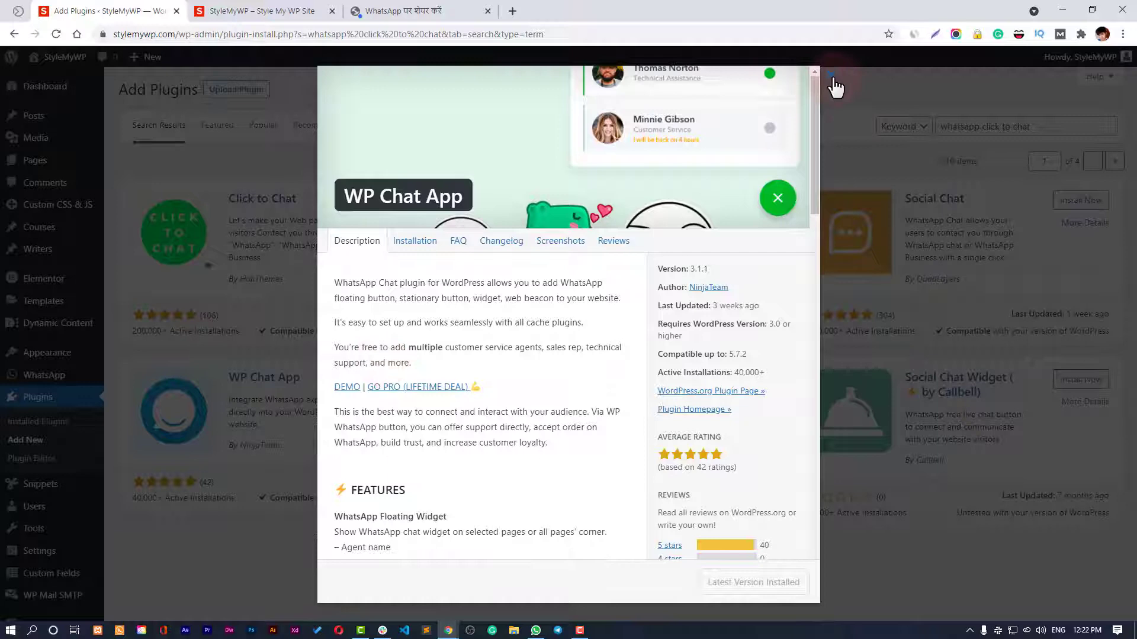
{"action": "left_click", "coordinate": [831, 75]}
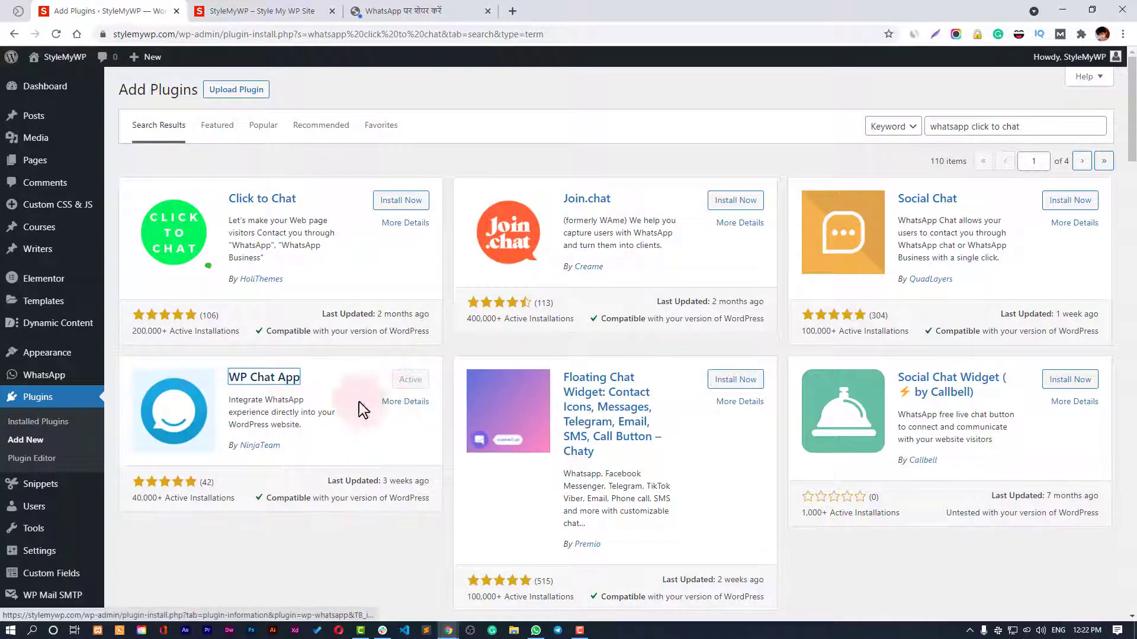
Start a new WhatsApp account and enter the agent's full name as Account Name.
{"action": "mouse_move", "coordinate": [59, 379]}
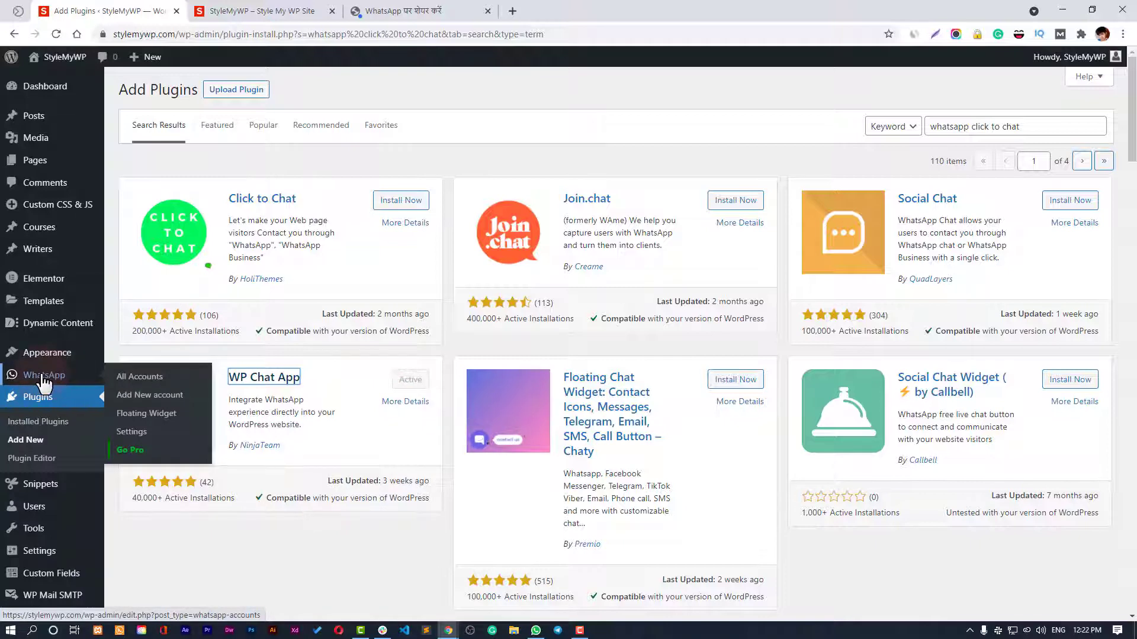
{"action": "left_click", "coordinate": [43, 377]}
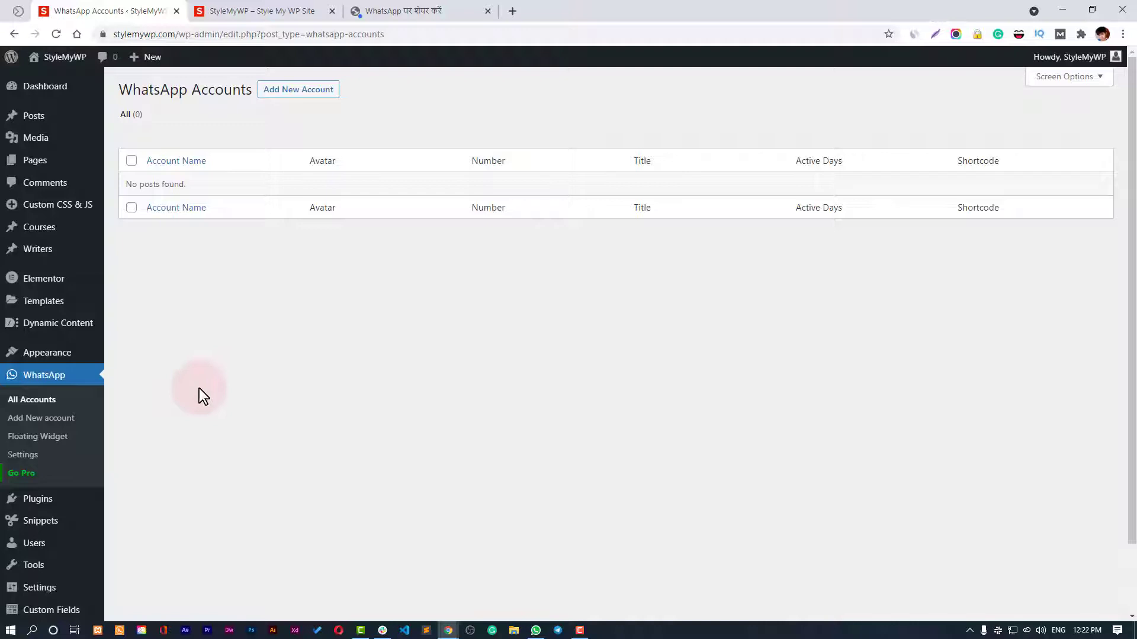
{"action": "left_click", "coordinate": [314, 91]}
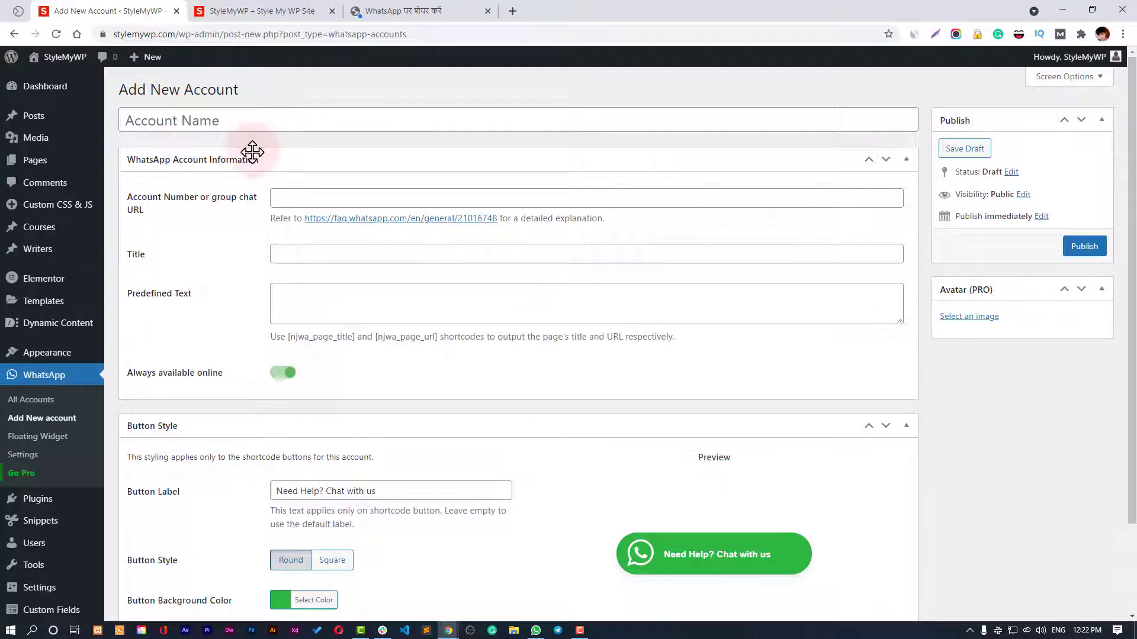
{"action": "left_click", "coordinate": [264, 126]}
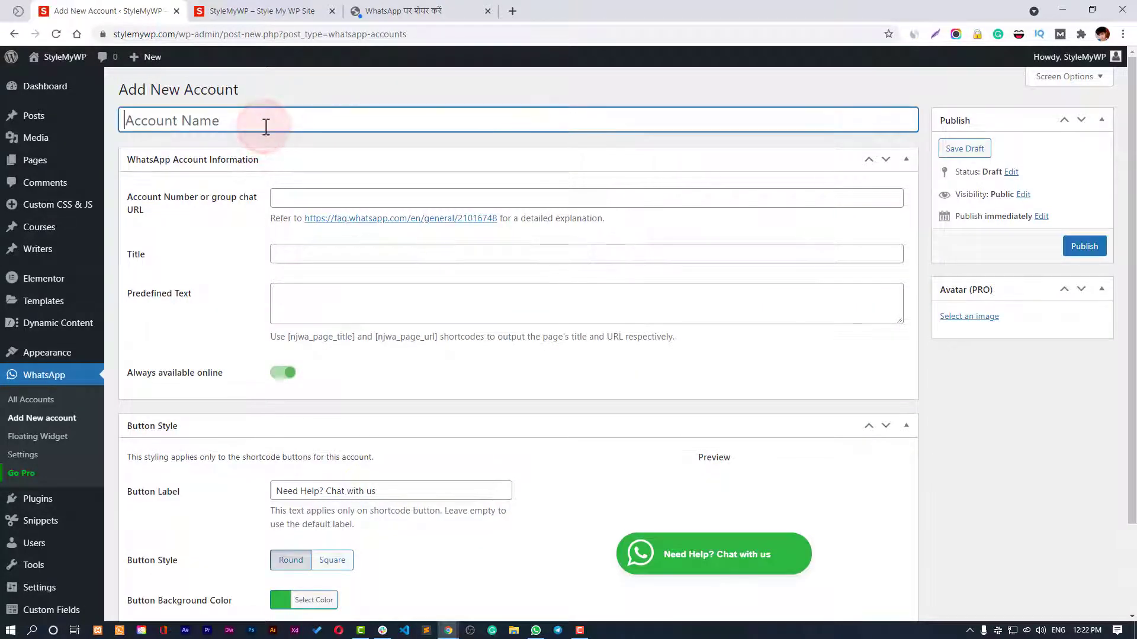
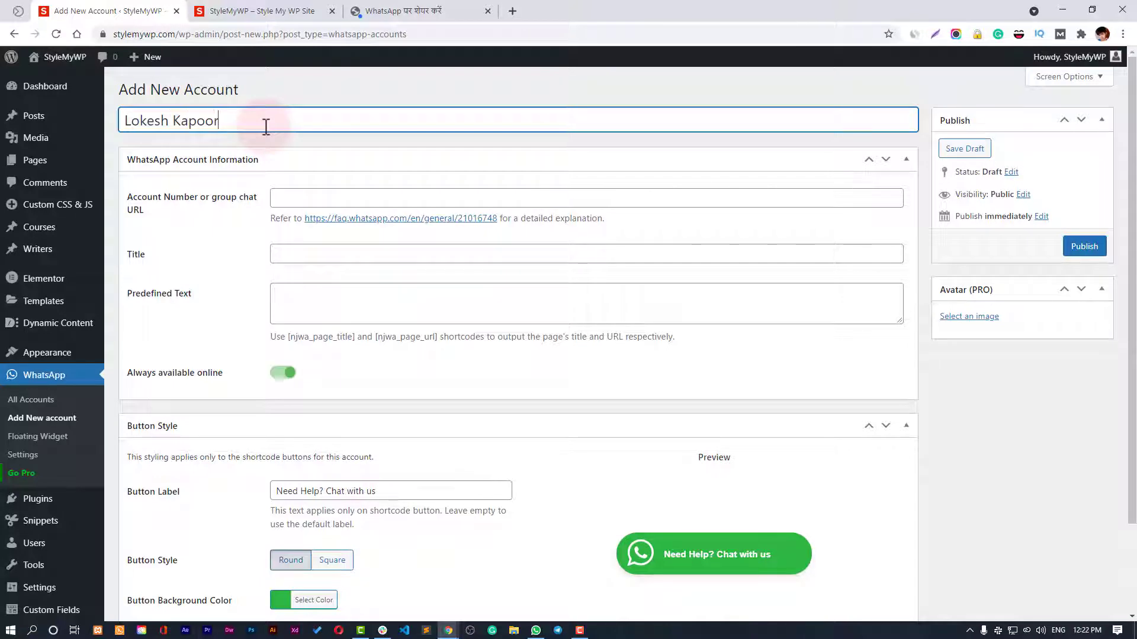
{"action": "key", "text": "Tab"}
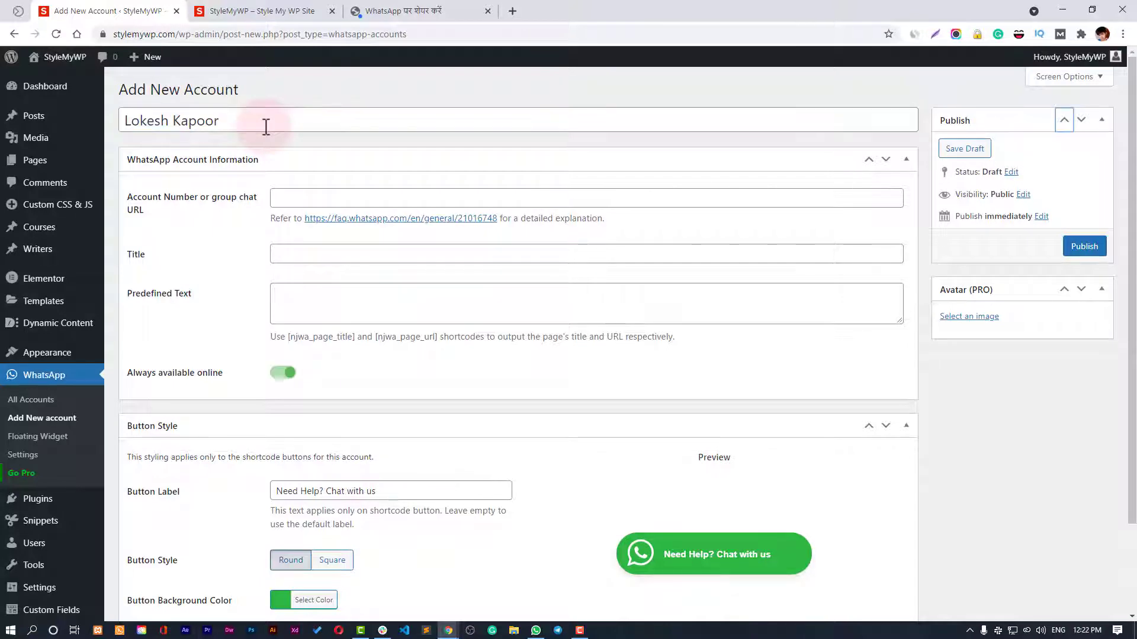
Enter the contact's WhatsApp number, removing the extra trailing digit.
{"action": "left_click", "coordinate": [306, 201]}
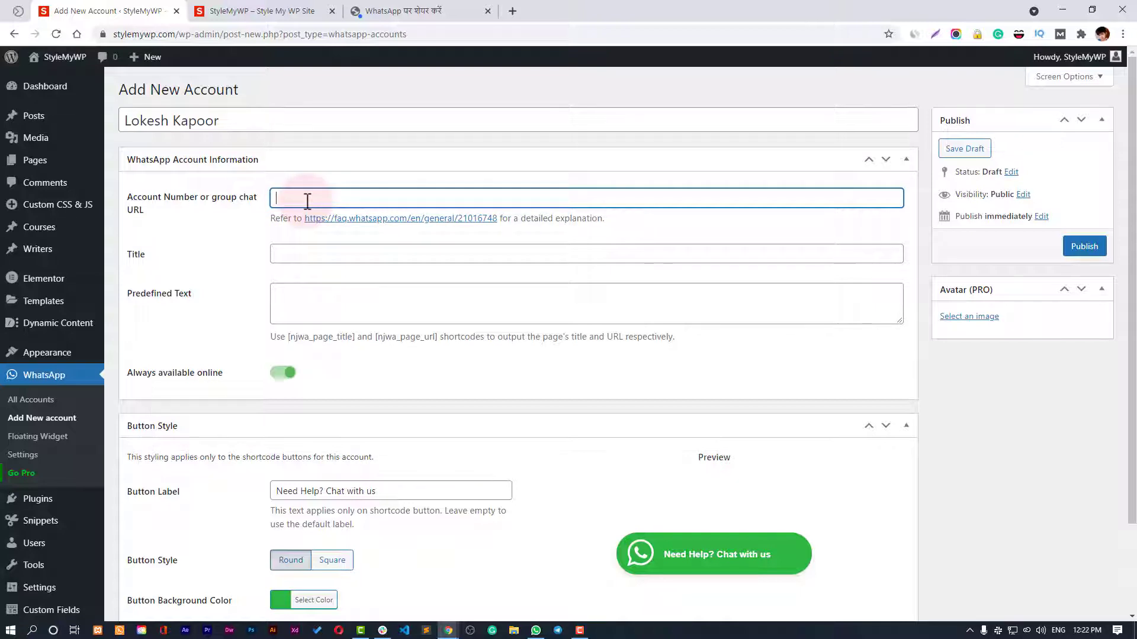
{"action": "type", "text": "88888888888"}
{"action": "double_click", "coordinate": [307, 201]}
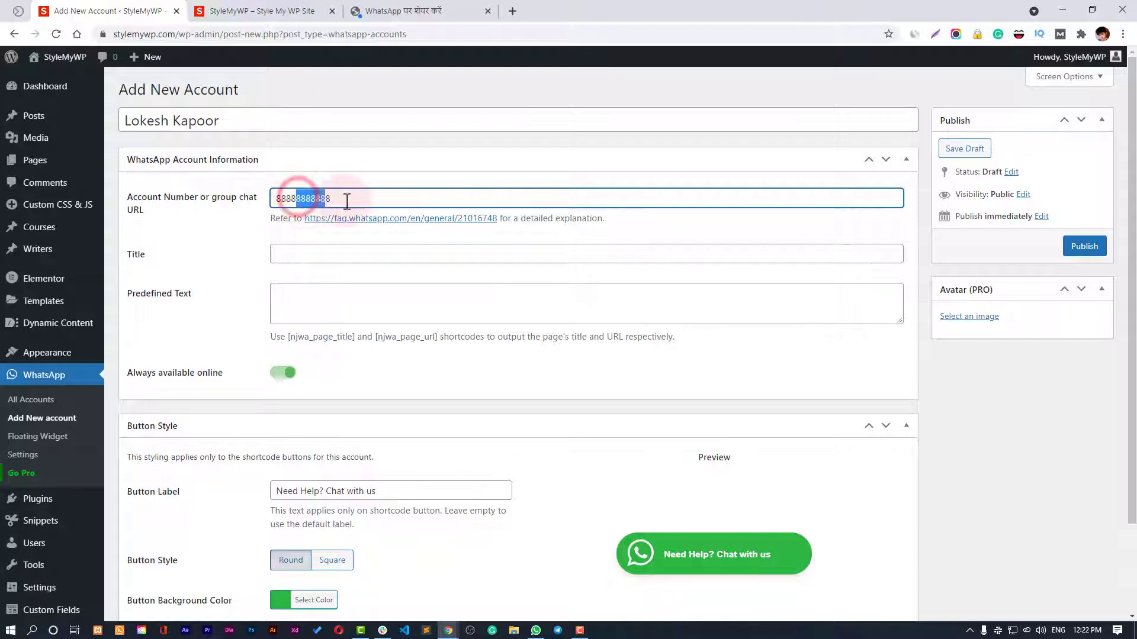
{"action": "left_click", "coordinate": [382, 203]}
{"action": "key", "text": "BackSpace"}
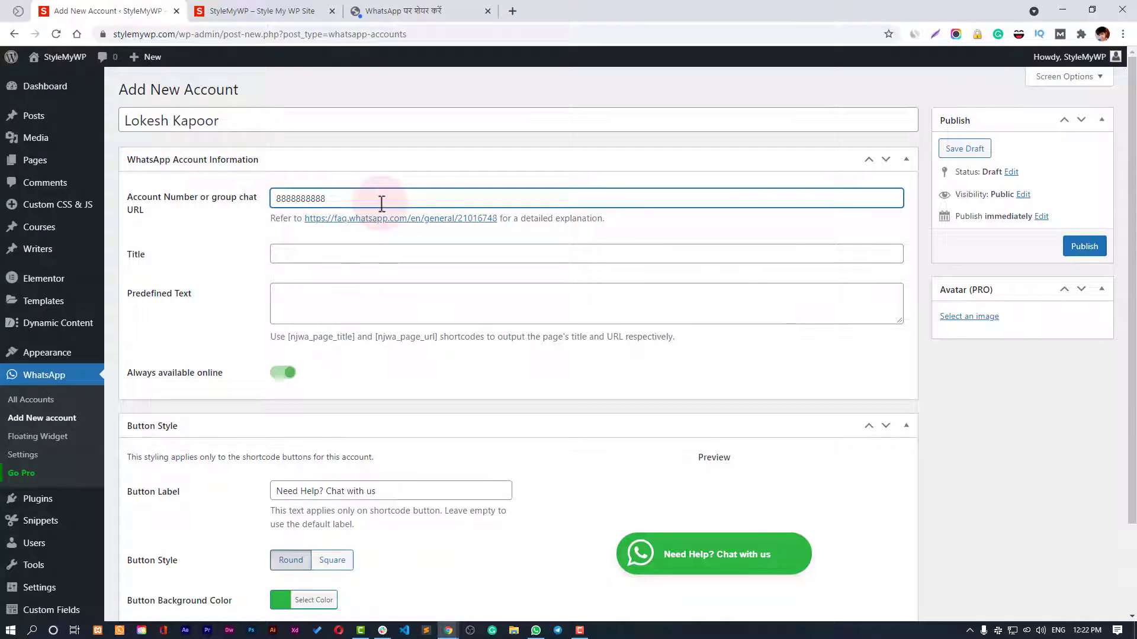
Set the account Title to Consultant, replacing Co-founder.
{"action": "left_click", "coordinate": [368, 248]}
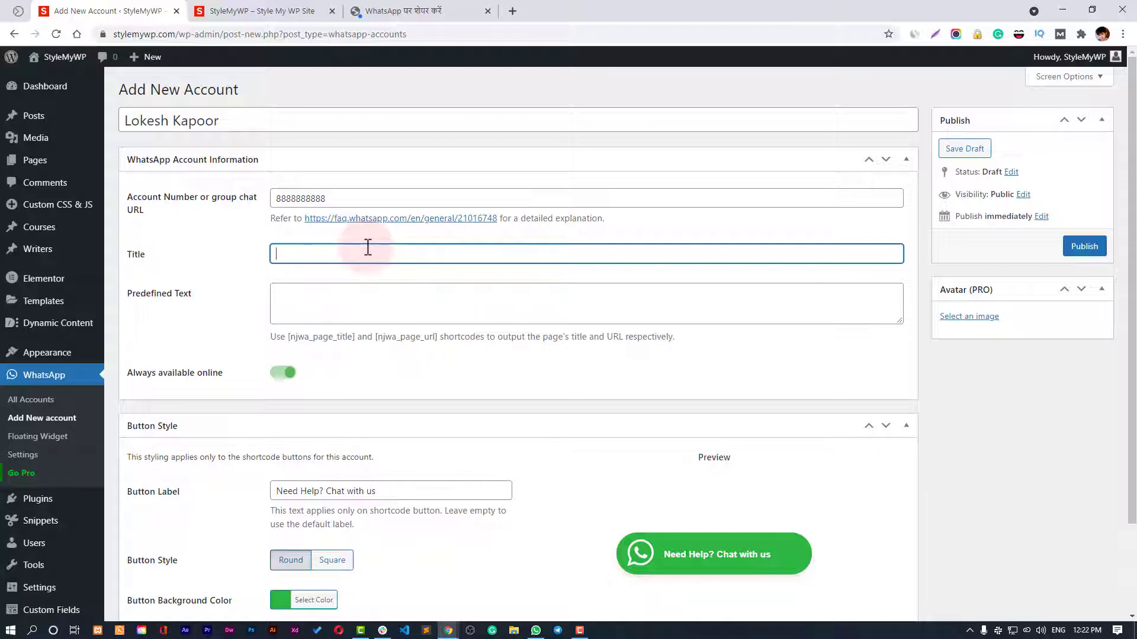
{"action": "type", "text": "Co-founder"}
{"action": "key", "text": "ctrl+a"}
{"action": "key", "text": "BackSpace"}
{"action": "type", "text": "Conu"}
{"action": "type", "text": "sultant"}
Begin the Predefined Text with 'I visited you page'.
{"action": "left_click", "coordinate": [351, 299]}
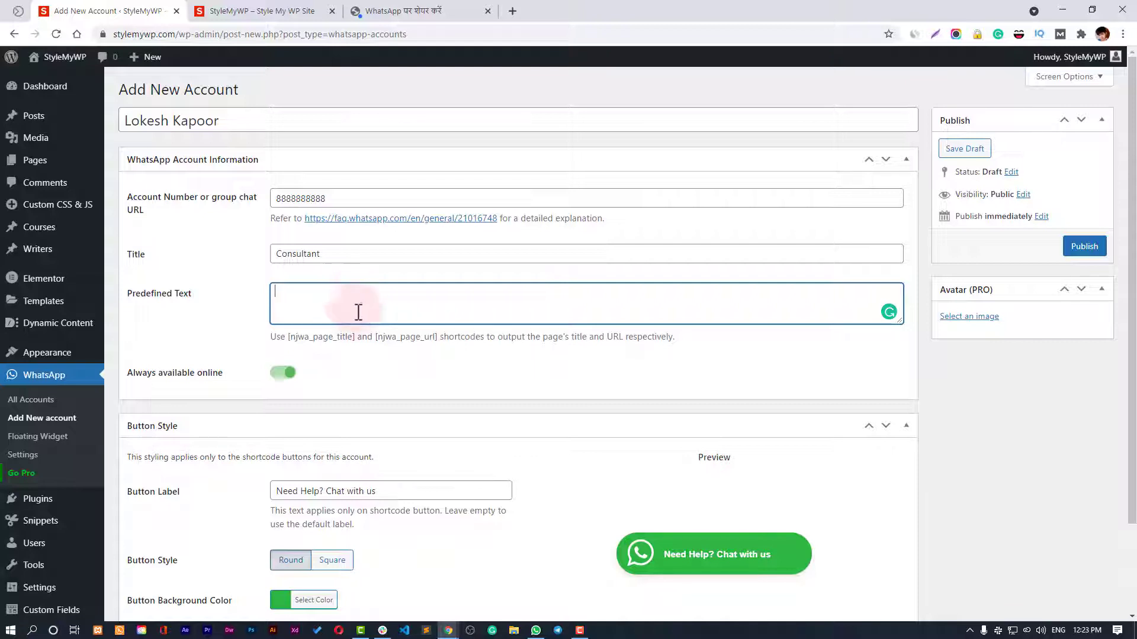
{"action": "left_click_drag", "start_coordinate": [287, 336], "coordinate": [355, 335]}
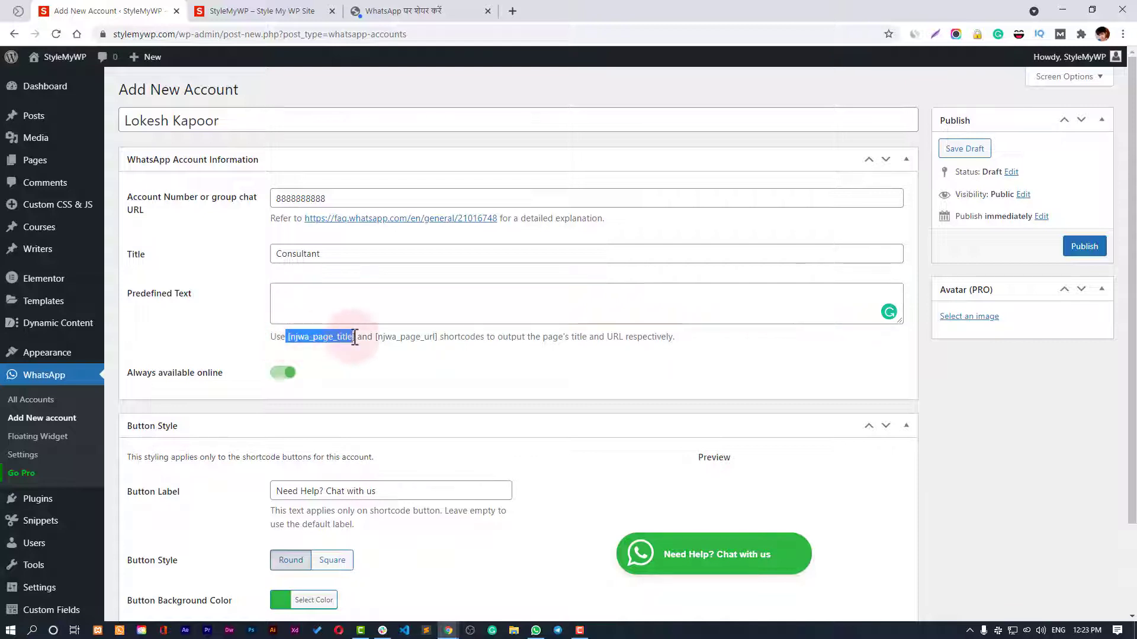
{"action": "left_click", "coordinate": [335, 305]}
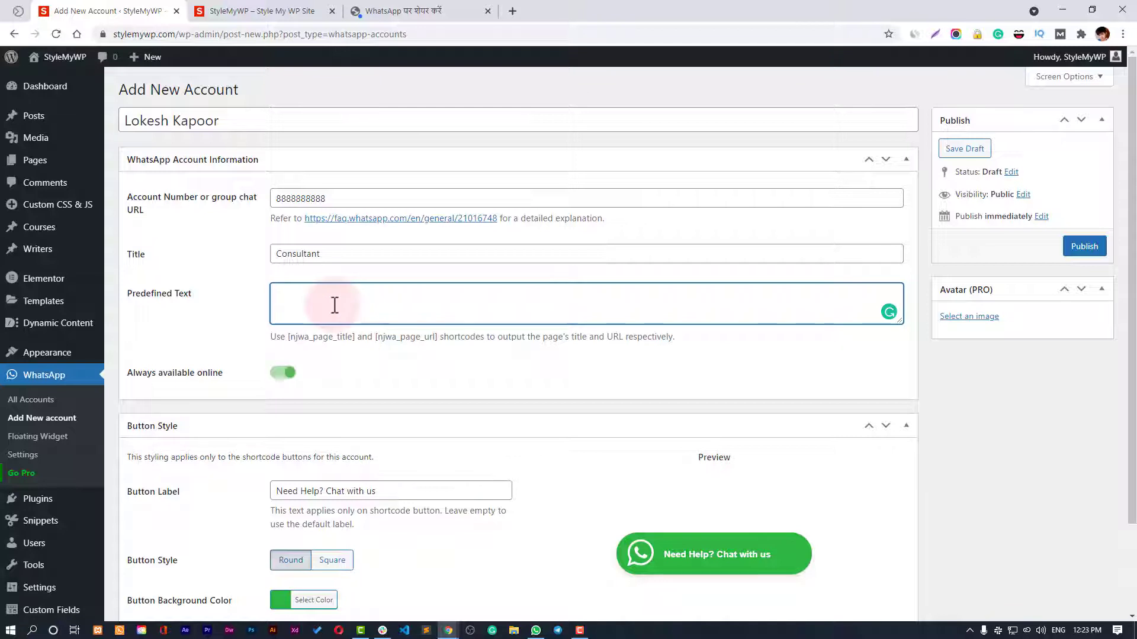
{"action": "type", "text": "I visited you page"}
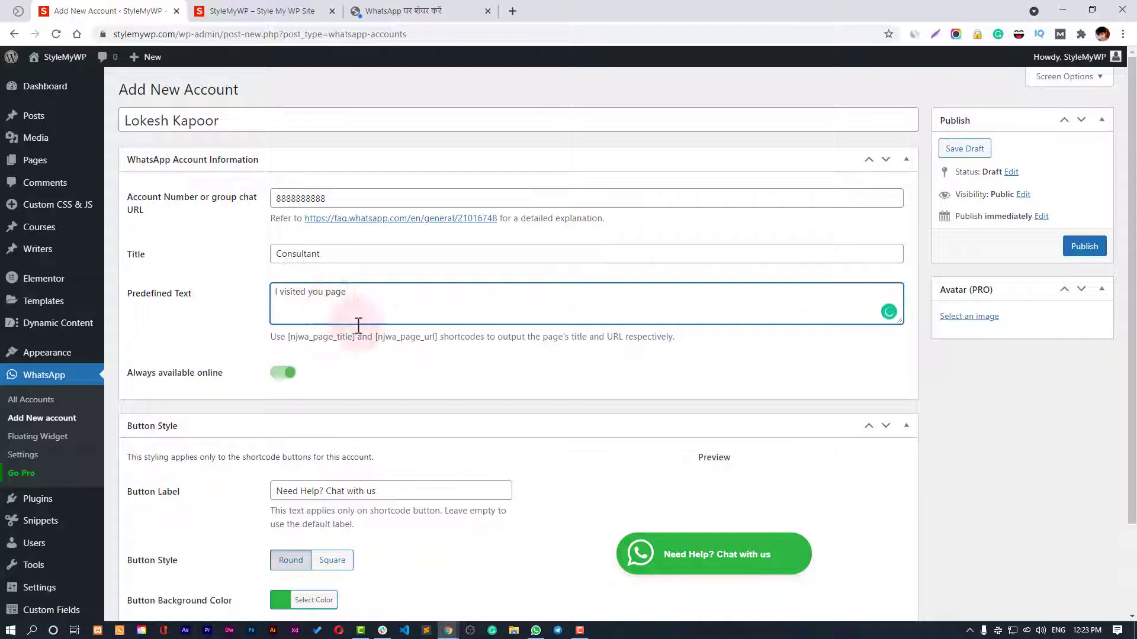
{"action": "left_click", "coordinate": [379, 337]}
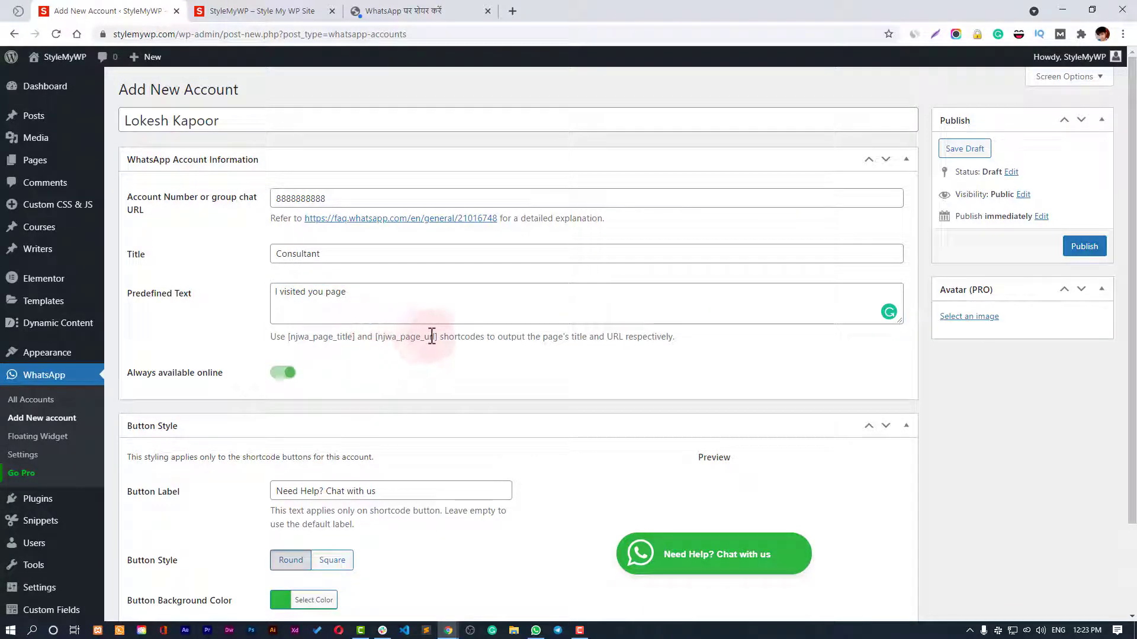
Add '[njwa_page_url], and was looking for more information on this' to the message.
{"action": "double_click", "coordinate": [433, 337]}
{"action": "key", "text": "ctrl+c"}
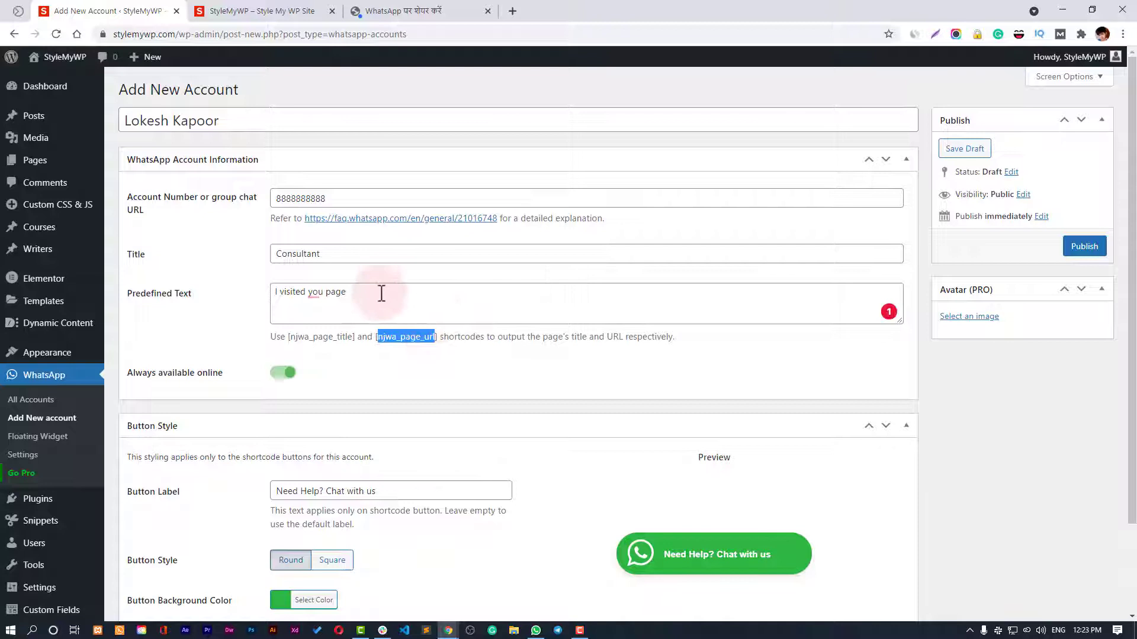
{"action": "left_click", "coordinate": [381, 294]}
{"action": "type", "text": "["}
{"action": "key", "text": "ctrl+v"}
{"action": "type", "text": "]"}
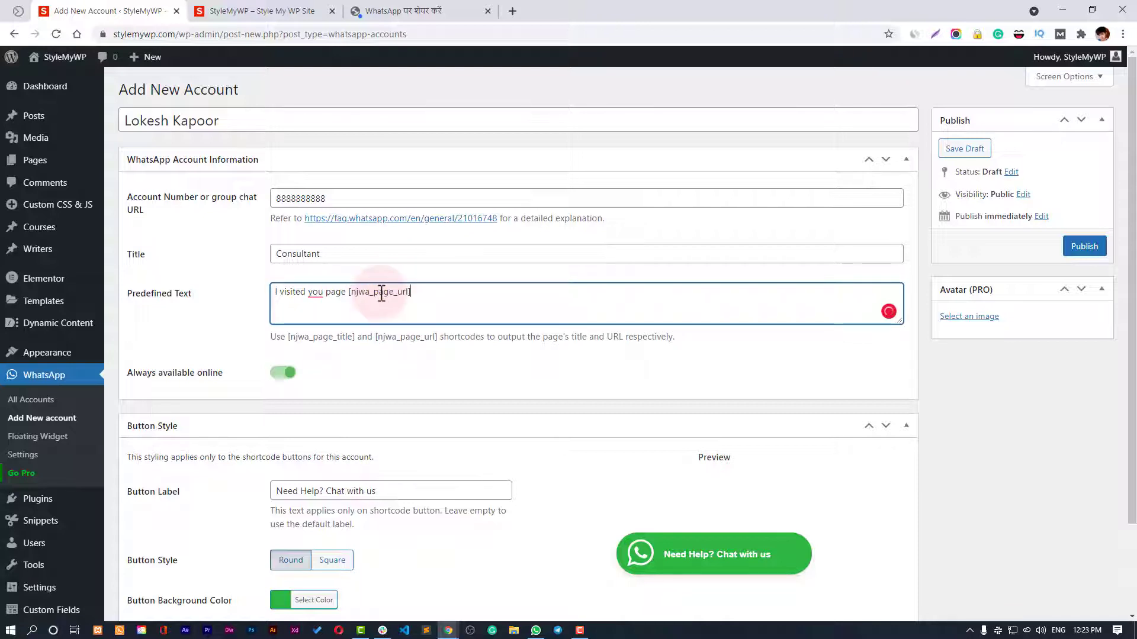
{"action": "type", "text": ", and was "}
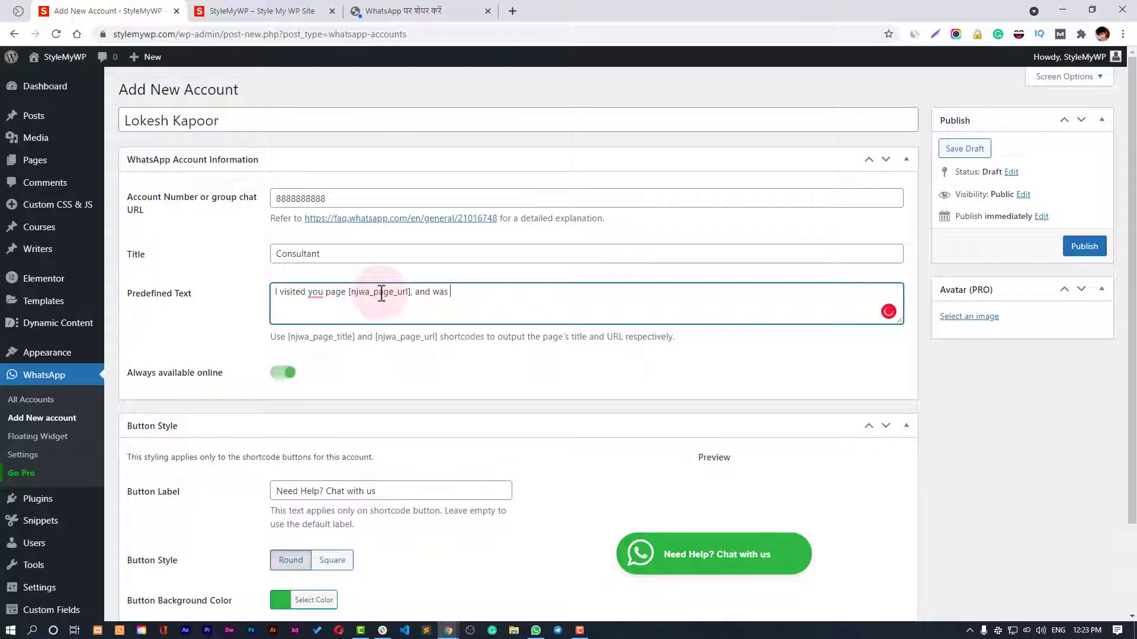
{"action": "type", "text": "looking for more inform"}
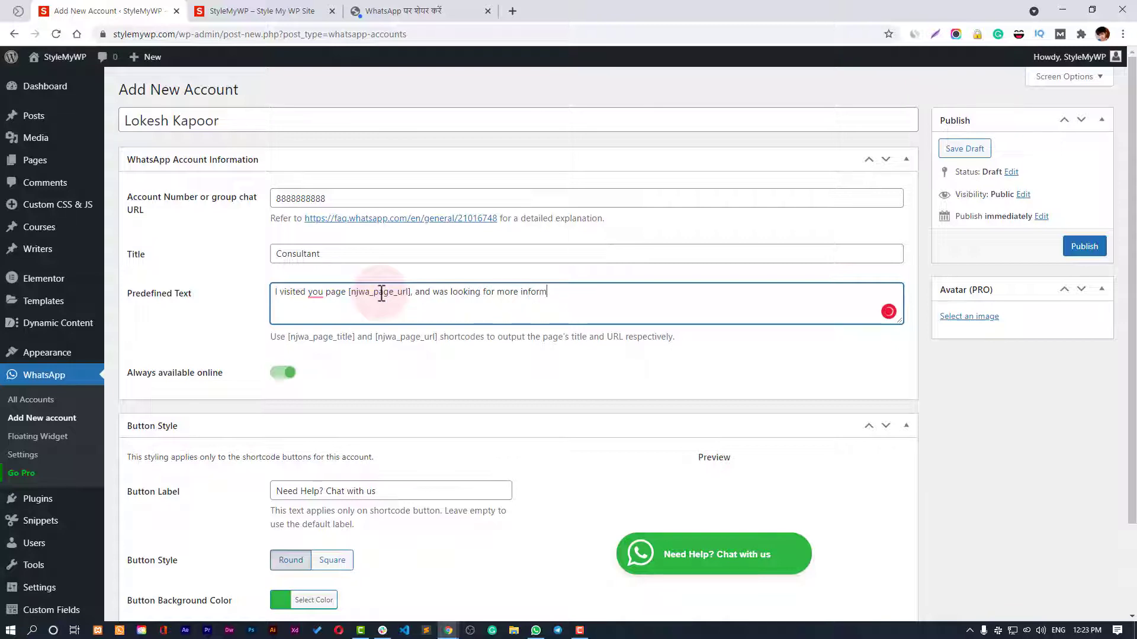
{"action": "type", "text": "ation on tha"}
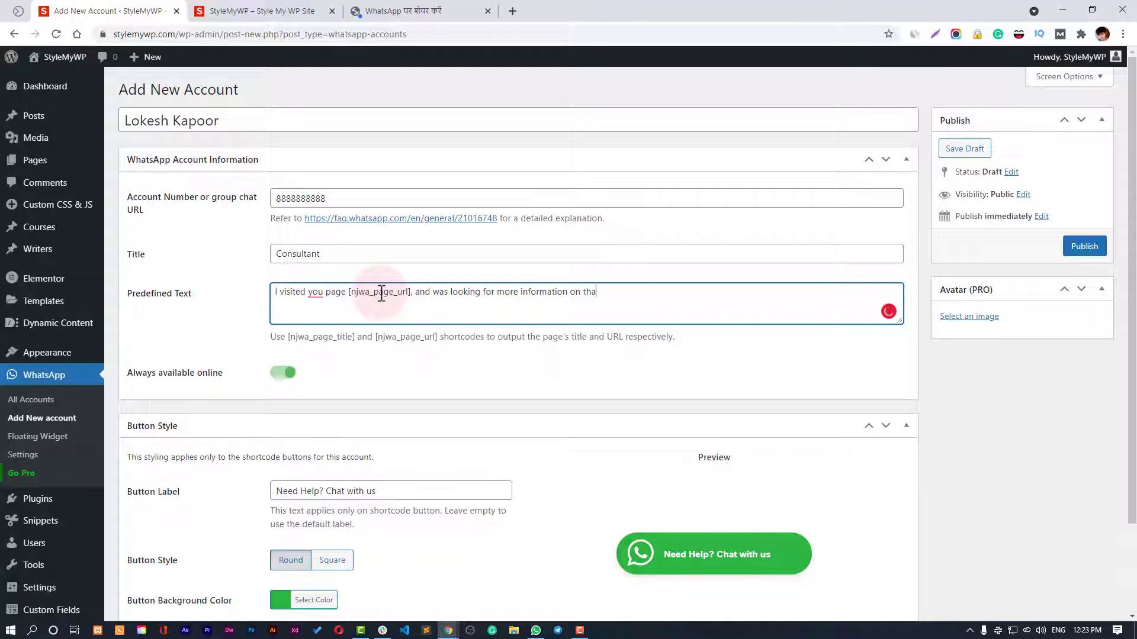
{"action": "key", "text": "BackSpace"}
{"action": "type", "text": "is"}
Accept Grammarly's fixes, changing 'you' to 'your' and correcting 'this'.
{"action": "left_click", "coordinate": [317, 293]}
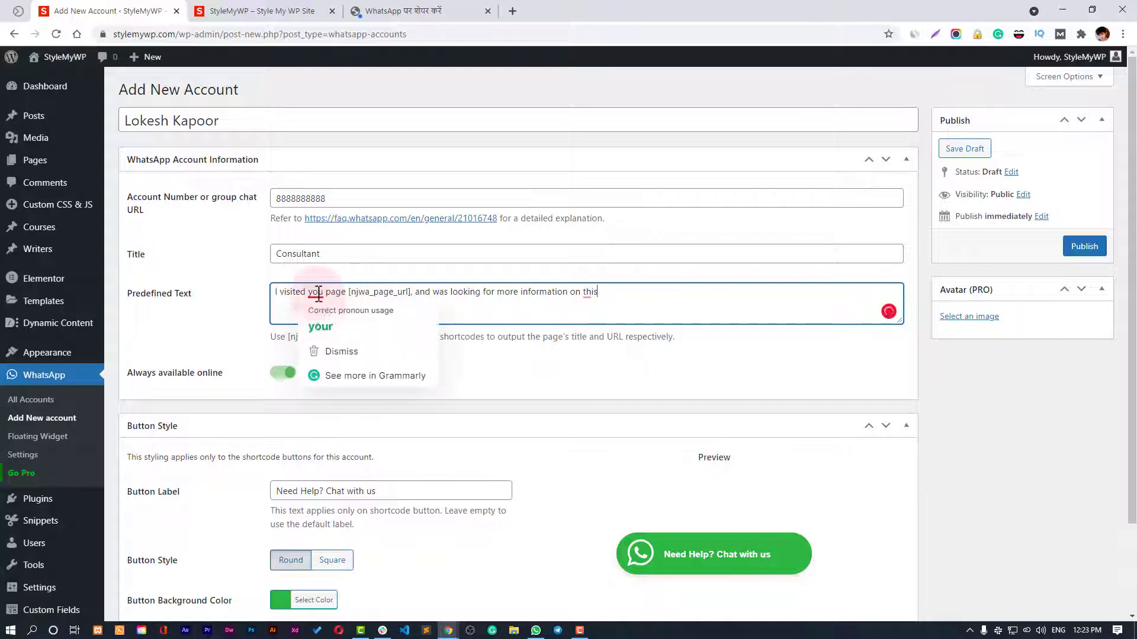
{"action": "left_click", "coordinate": [407, 319]}
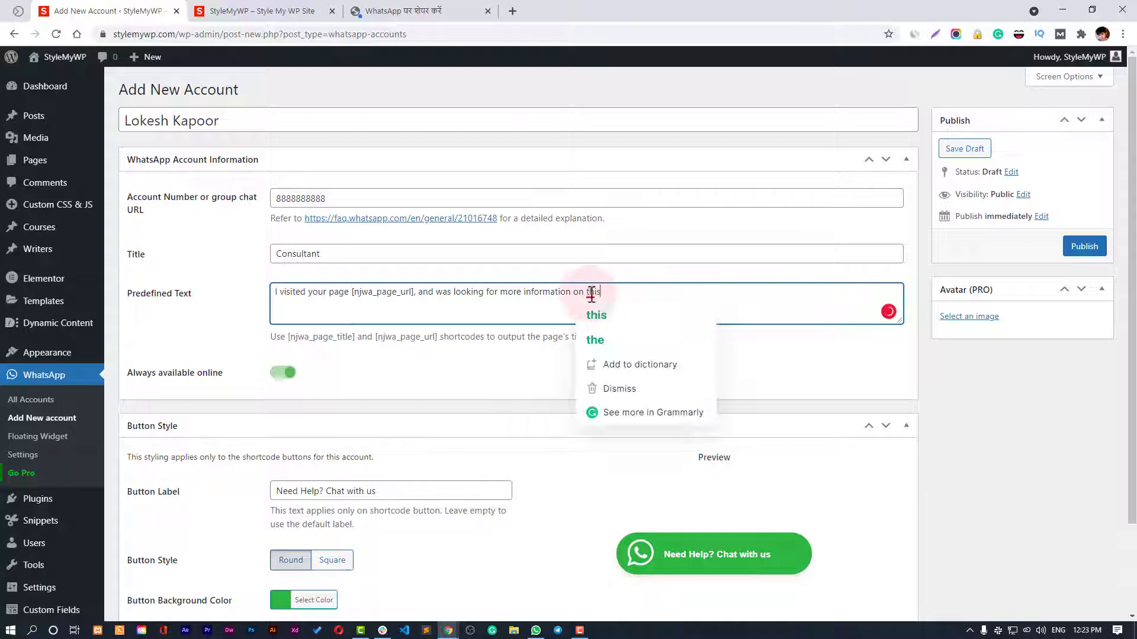
{"action": "left_click", "coordinate": [639, 308]}
{"action": "key", "text": "Delete"}
{"action": "key", "text": "Delete"}
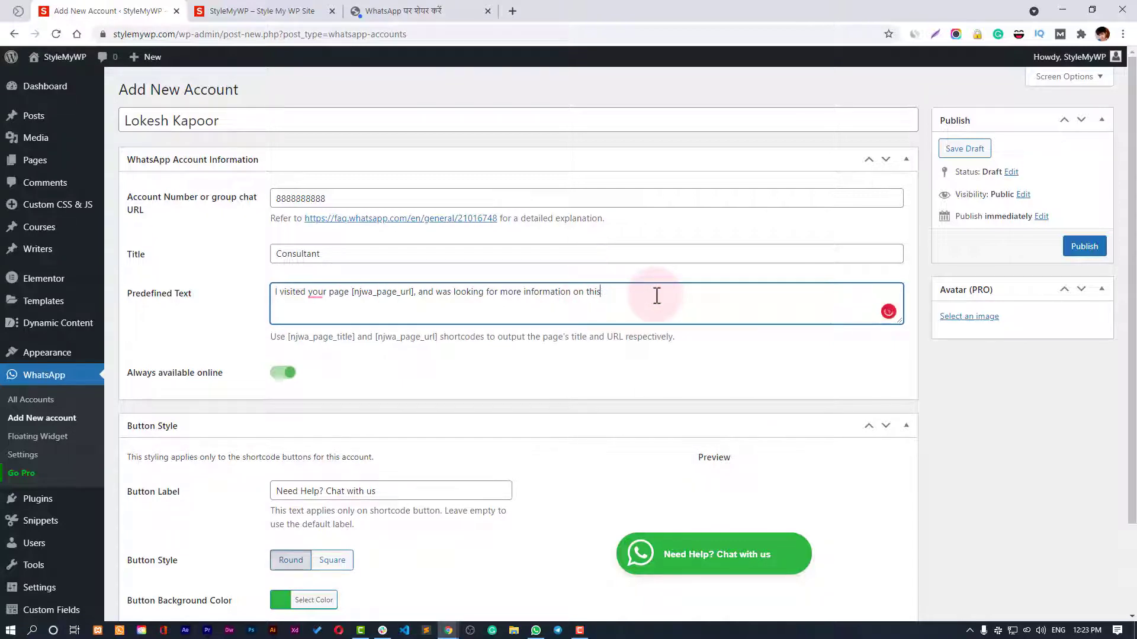
{"action": "left_click", "coordinate": [649, 274]}
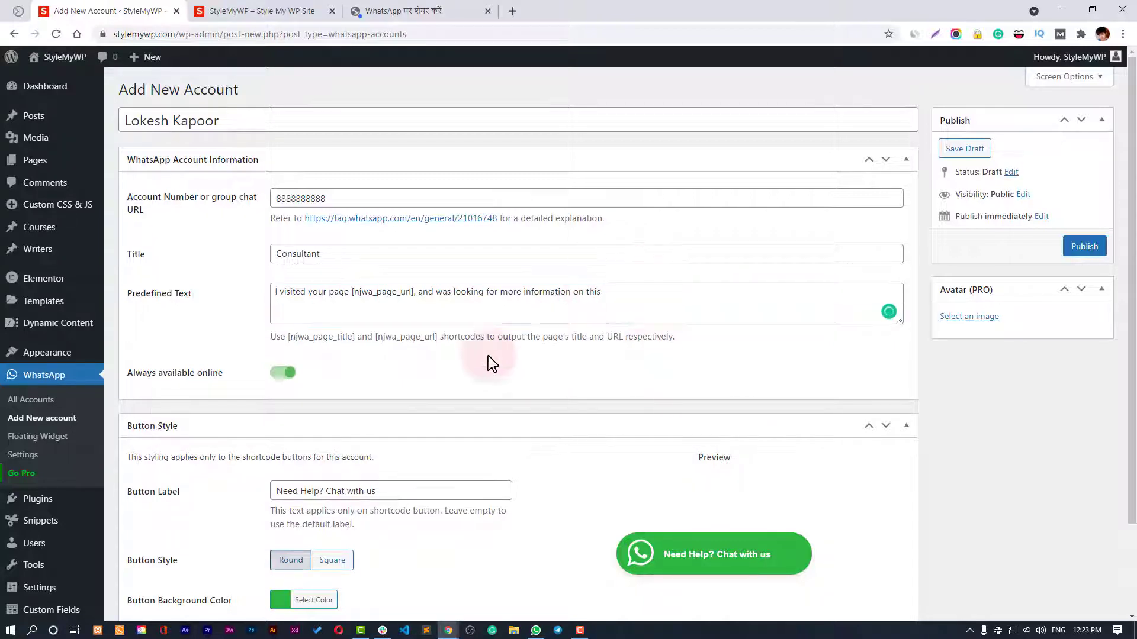
{"action": "left_click", "coordinate": [392, 282]}
{"action": "left_click", "coordinate": [363, 293]}
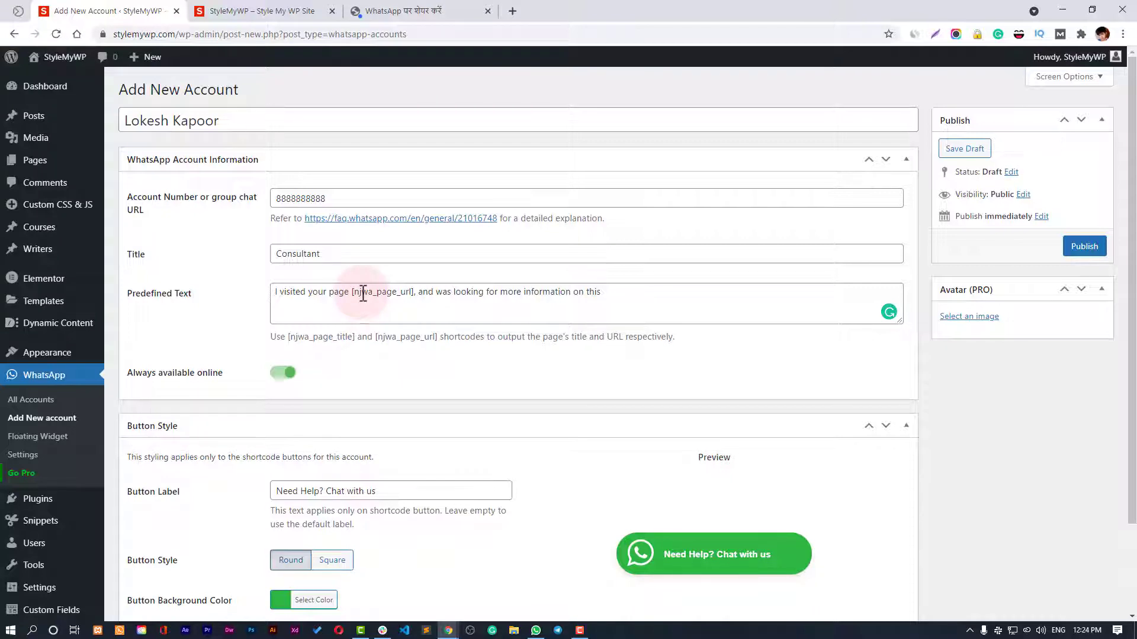
{"action": "scroll", "coordinate": [678, 301], "scroll_direction": "down", "scroll_amount": 1}
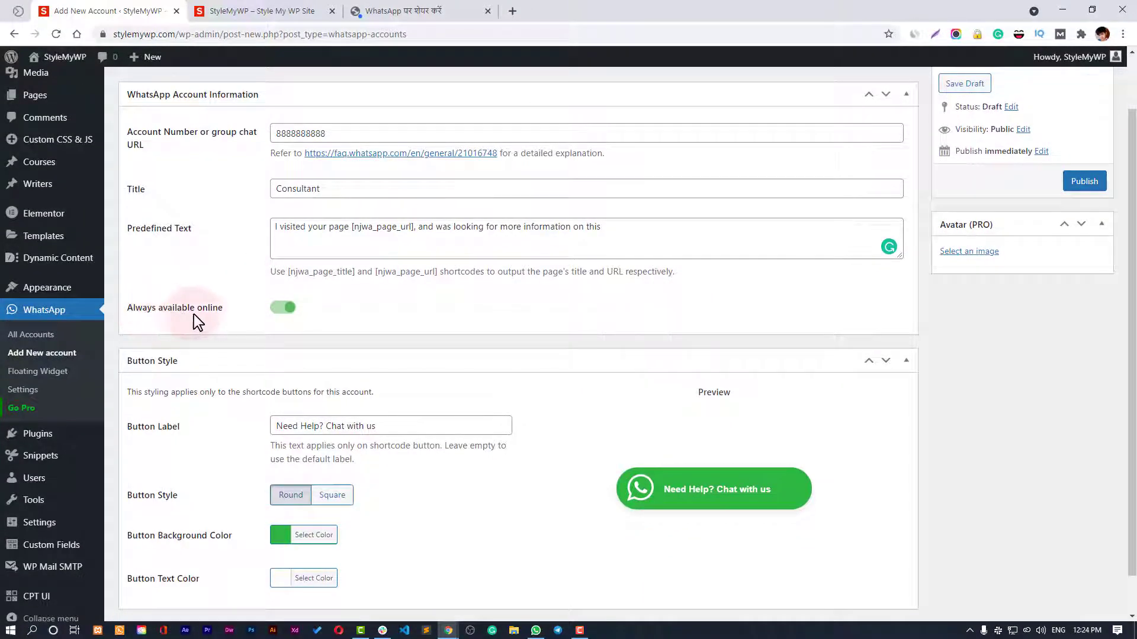
Keep Always available online enabled and open the Go Pro CodeCanyon page in a new tab.
{"action": "left_click", "coordinate": [282, 309]}
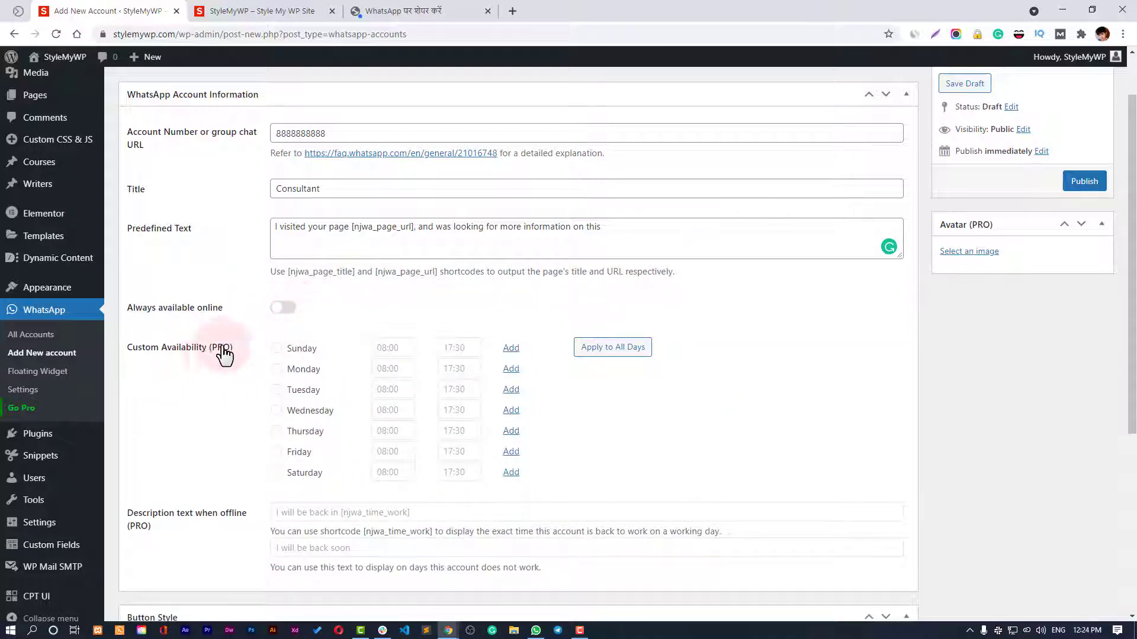
{"action": "left_click", "coordinate": [281, 309]}
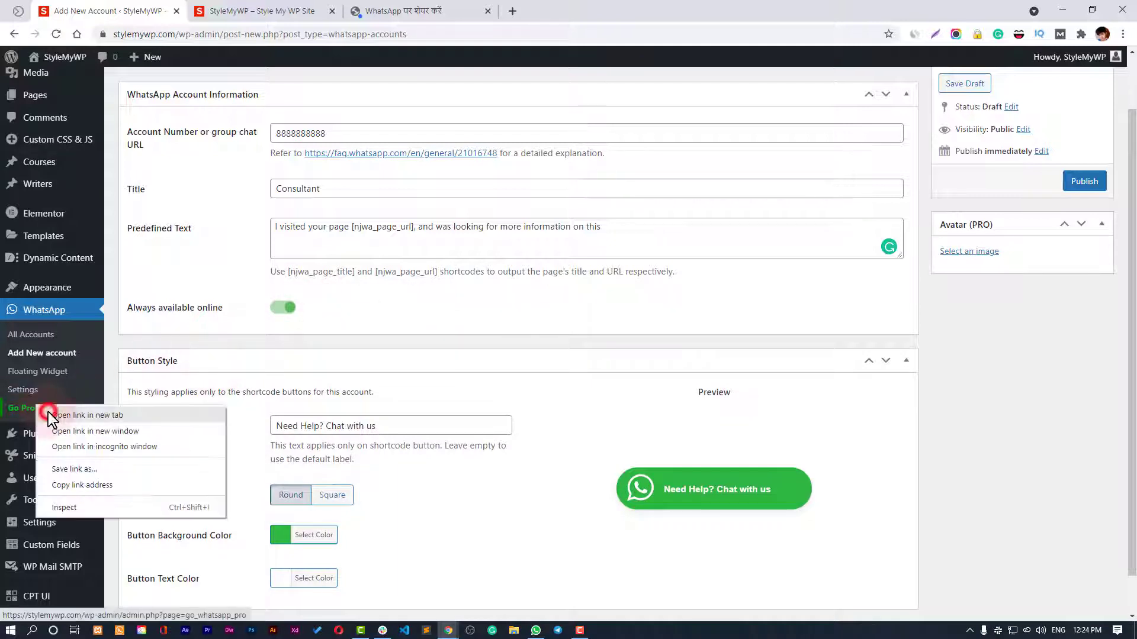
{"action": "left_click", "coordinate": [48, 413]}
{"action": "left_click", "coordinate": [269, 4]}
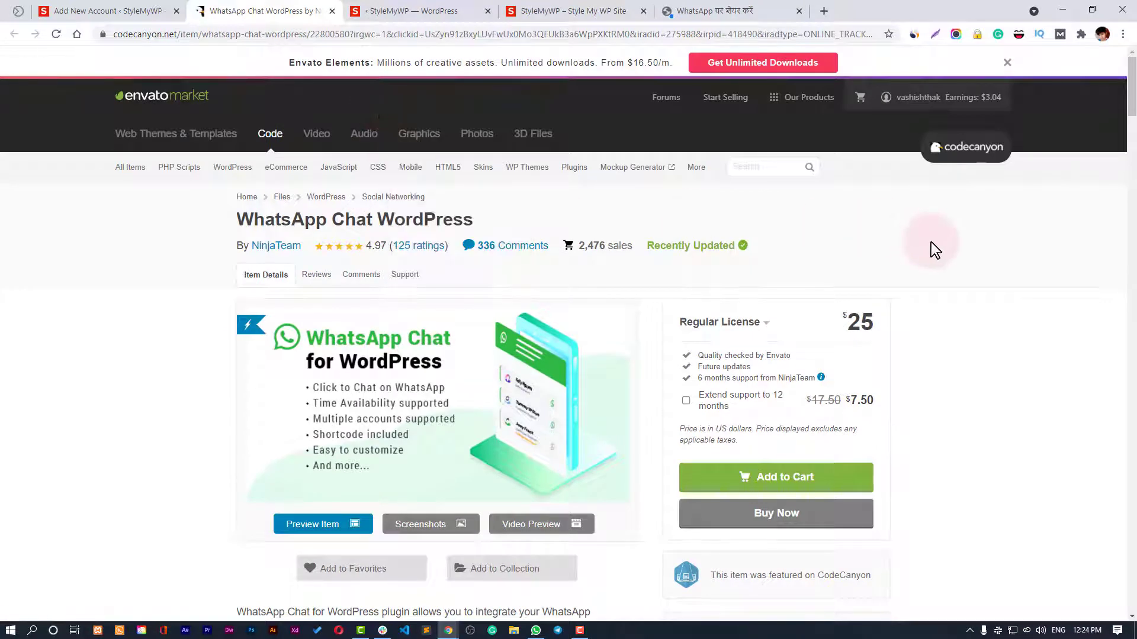
Browse the CodeCanyon WhatsApp Chat WordPress listing, noting its $25 price.
{"action": "scroll", "coordinate": [931, 242], "scroll_direction": "down", "scroll_amount": 3}
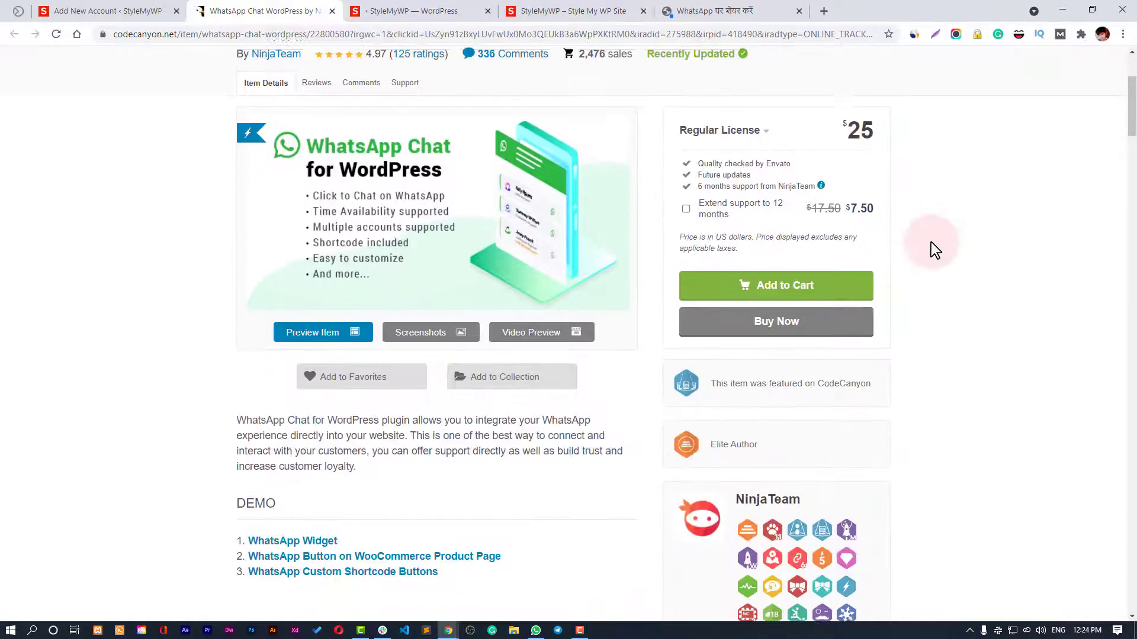
{"action": "scroll", "coordinate": [883, 309], "scroll_direction": "up", "scroll_amount": 3}
{"action": "left_click_drag", "start_coordinate": [853, 328], "coordinate": [870, 324]}
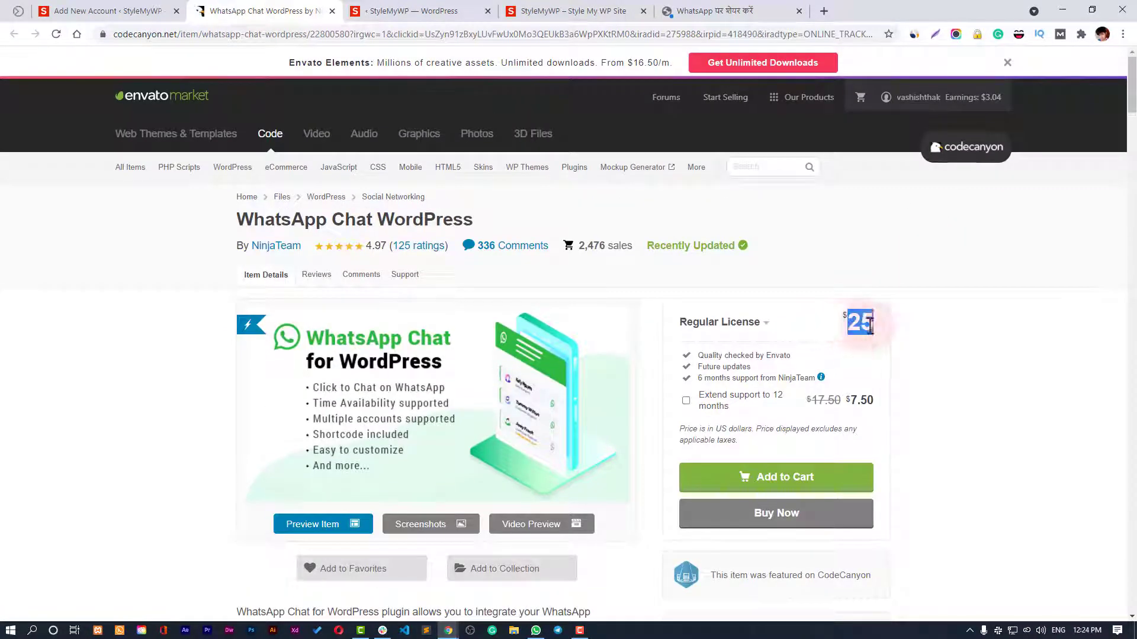
{"action": "left_click", "coordinate": [911, 323]}
{"action": "scroll", "coordinate": [911, 323], "scroll_direction": "down", "scroll_amount": 4}
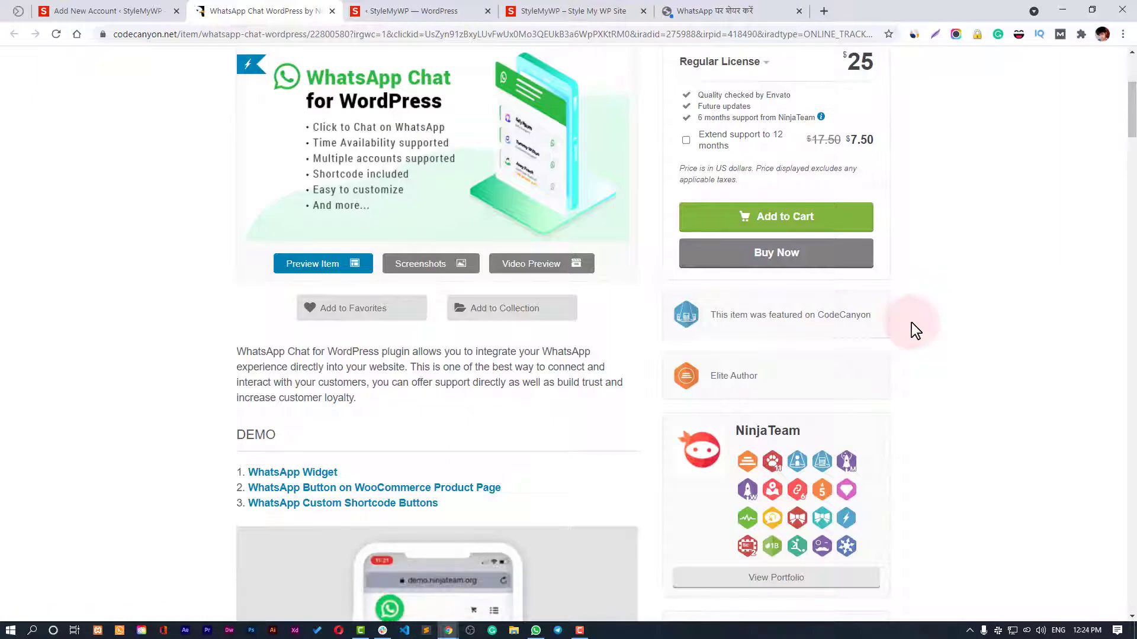
{"action": "scroll", "coordinate": [911, 327], "scroll_direction": "down", "scroll_amount": 7}
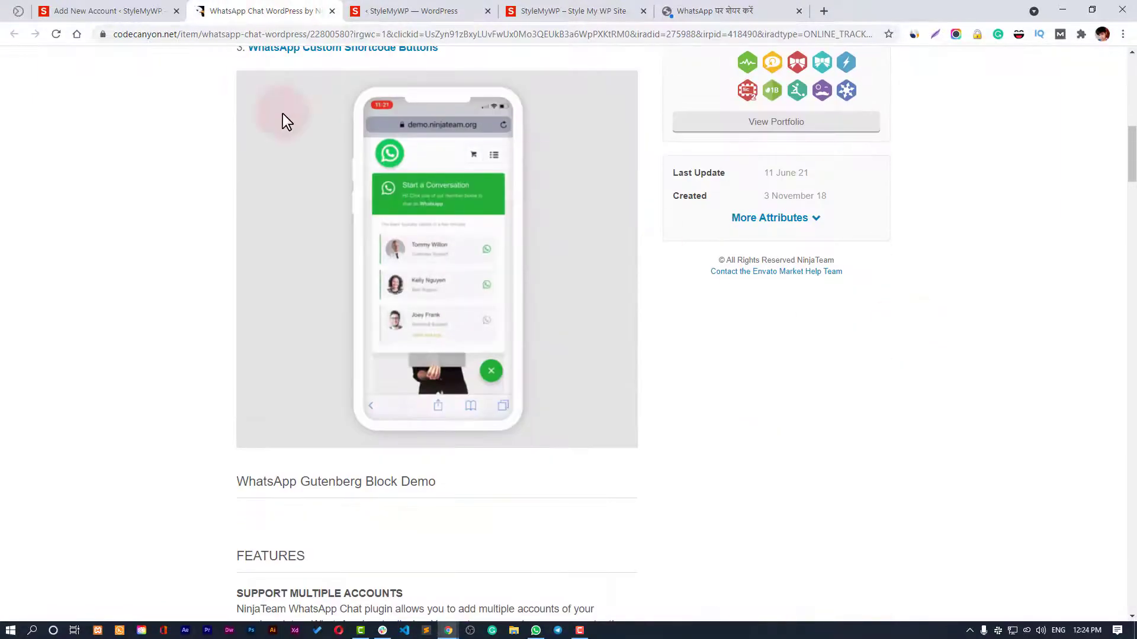
In the account editor, shorten the button label to 'Chat with us' and make it square.
{"action": "left_click", "coordinate": [132, 8]}
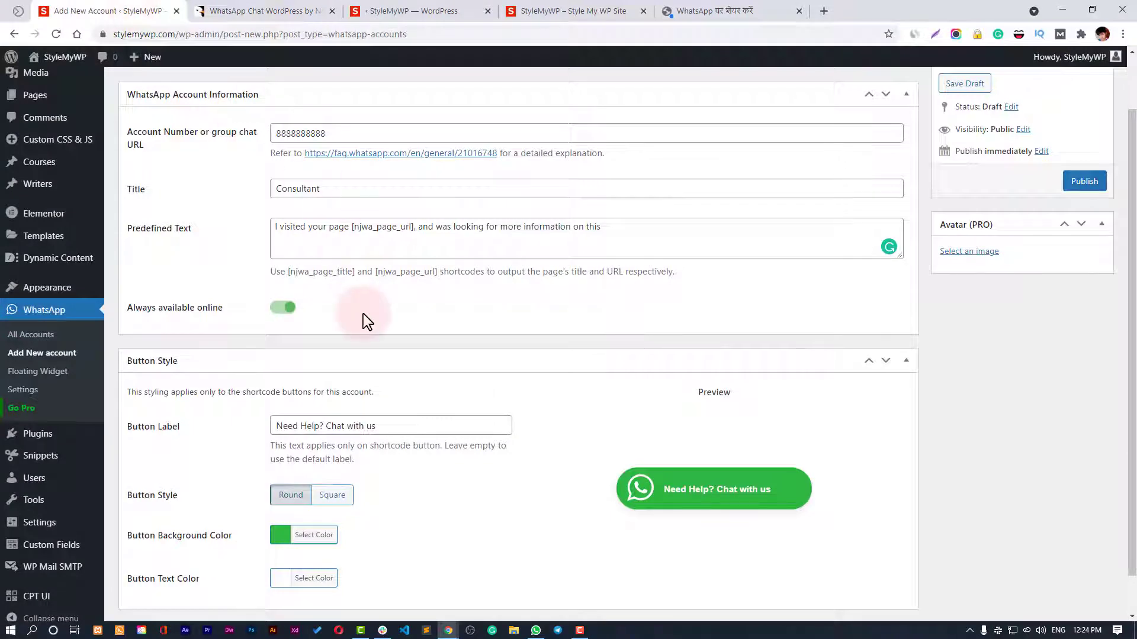
{"action": "scroll", "coordinate": [363, 314], "scroll_direction": "down", "scroll_amount": 1}
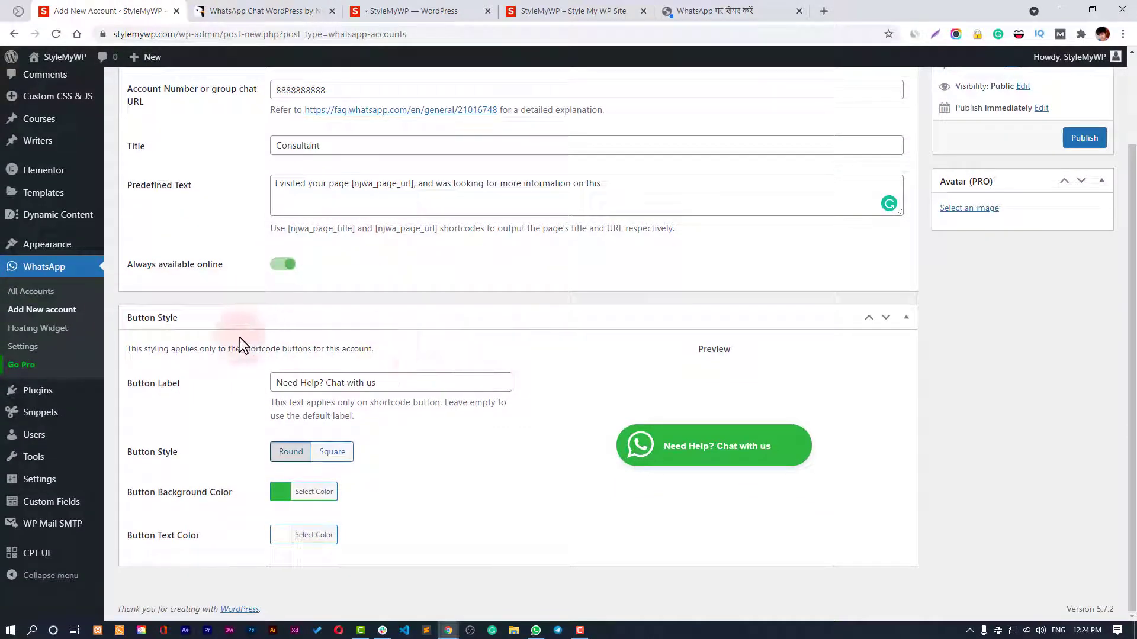
{"action": "left_click_drag", "start_coordinate": [326, 383], "coordinate": [203, 381]}
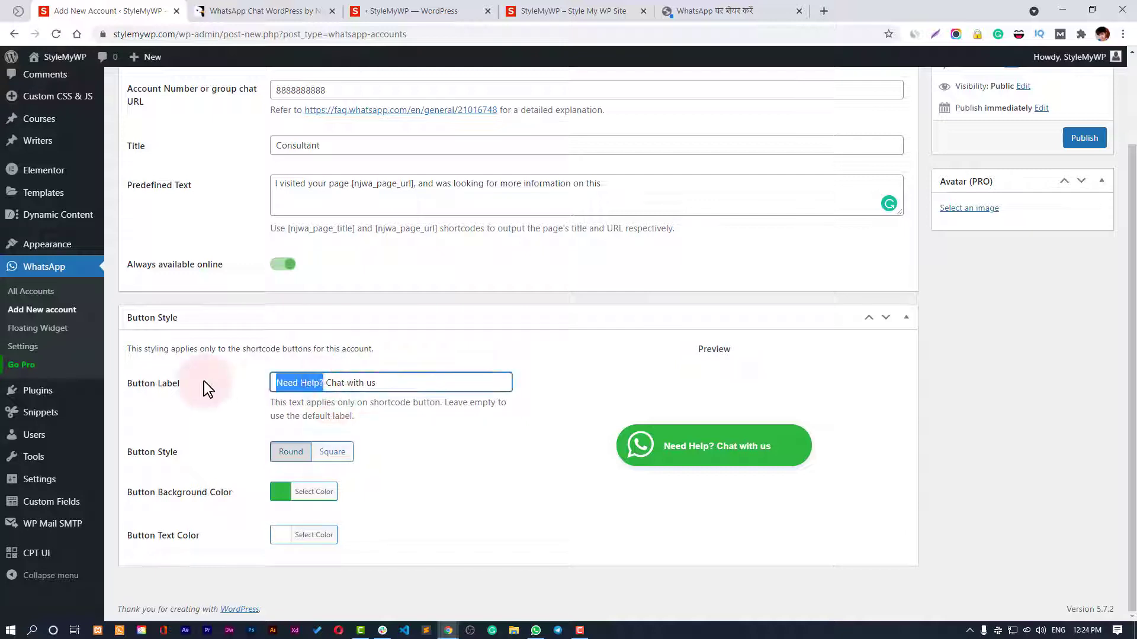
{"action": "key", "text": "BackSpace"}
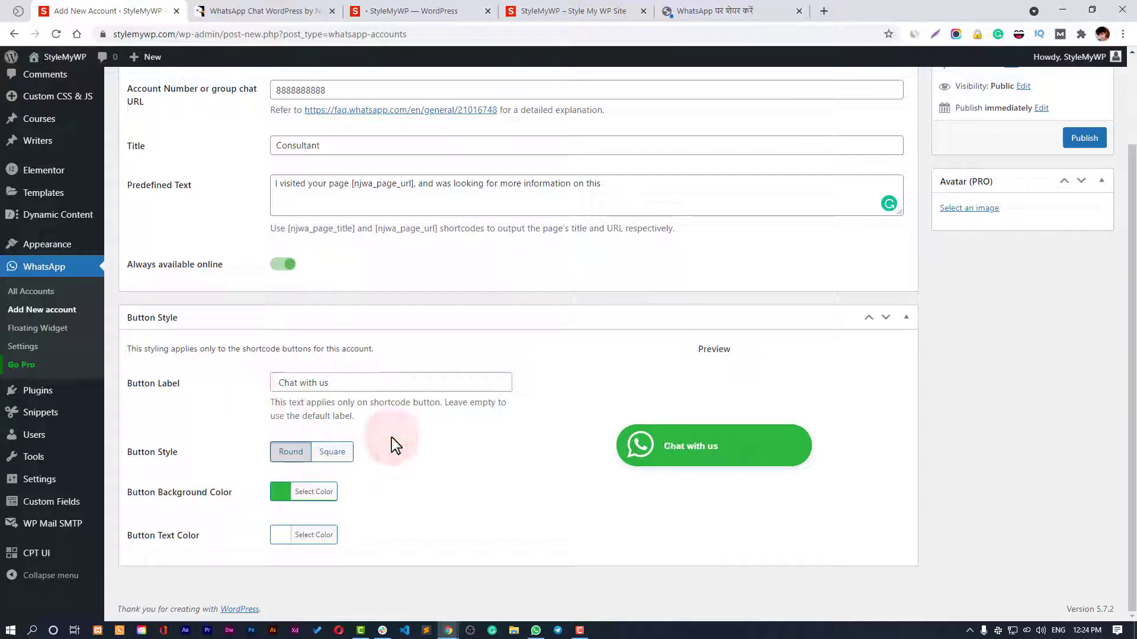
{"action": "left_click", "coordinate": [332, 452]}
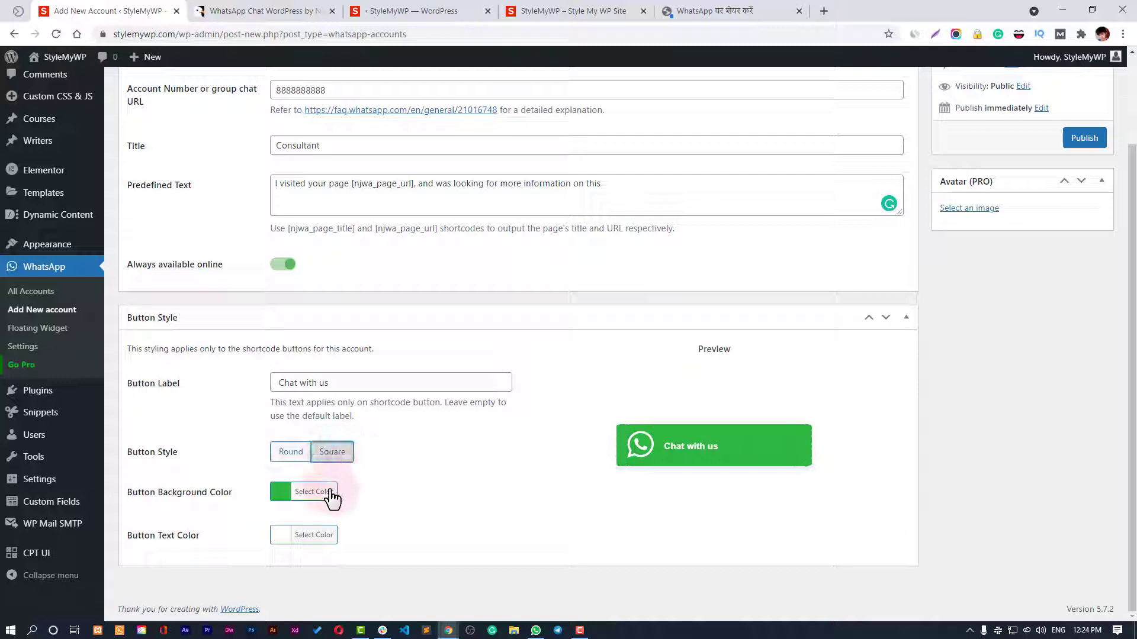
{"action": "left_click", "coordinate": [421, 502]}
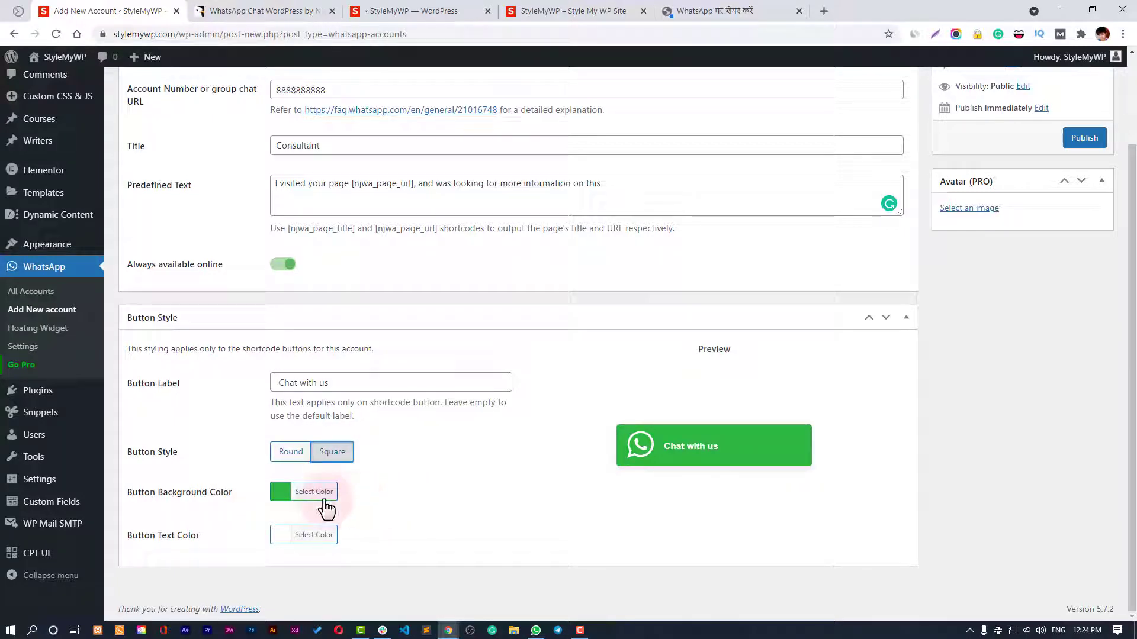
{"action": "left_click", "coordinate": [203, 483]}
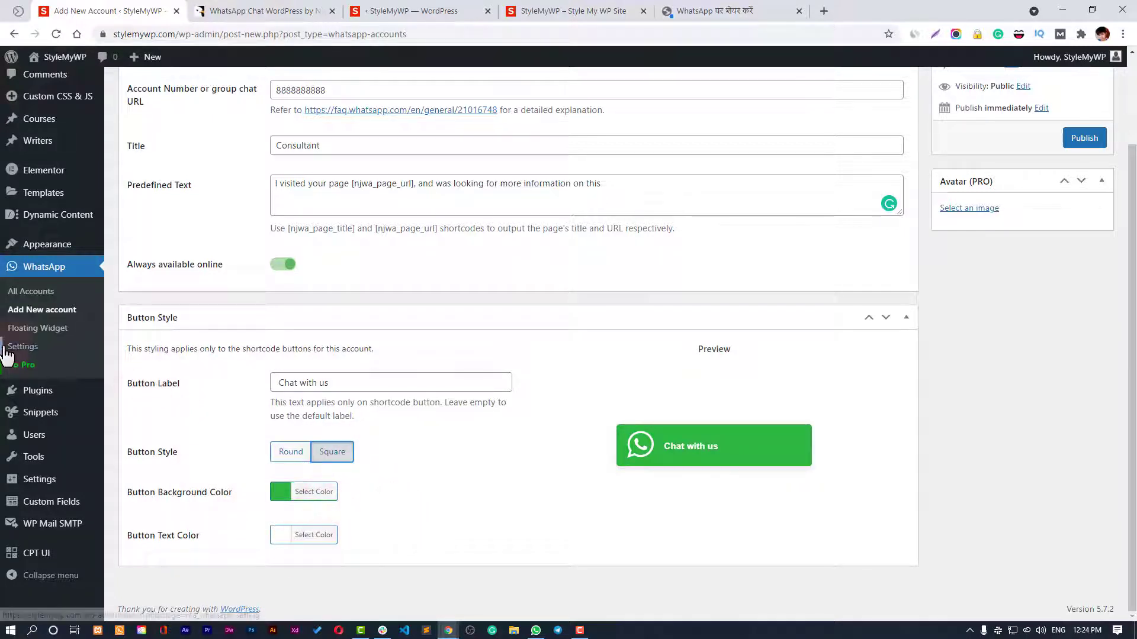
{"action": "left_click", "coordinate": [516, 218]}
Publish the Consultant account and view it in All Accounts.
{"action": "scroll", "coordinate": [1042, 266], "scroll_direction": "up", "scroll_amount": 2}
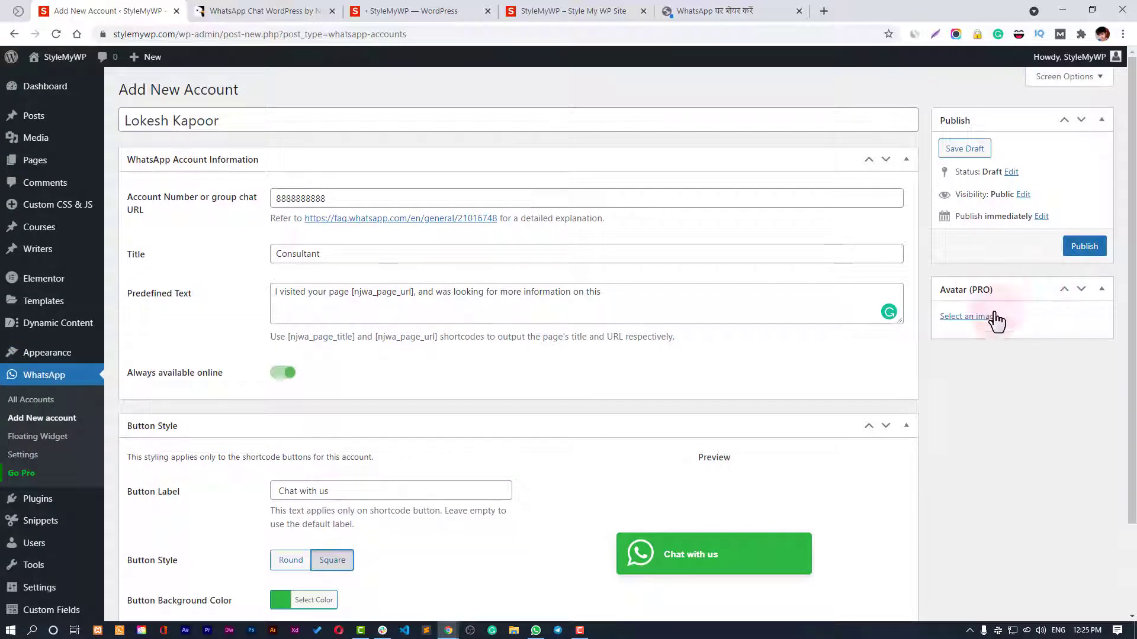
{"action": "left_click", "coordinate": [959, 321]}
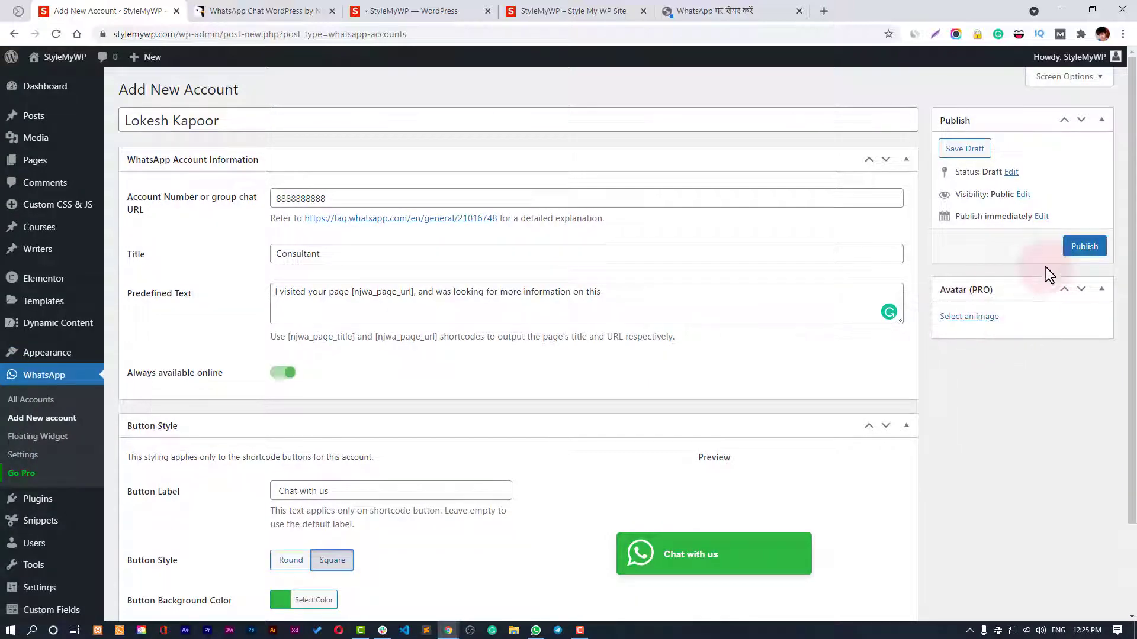
{"action": "left_click", "coordinate": [1085, 248]}
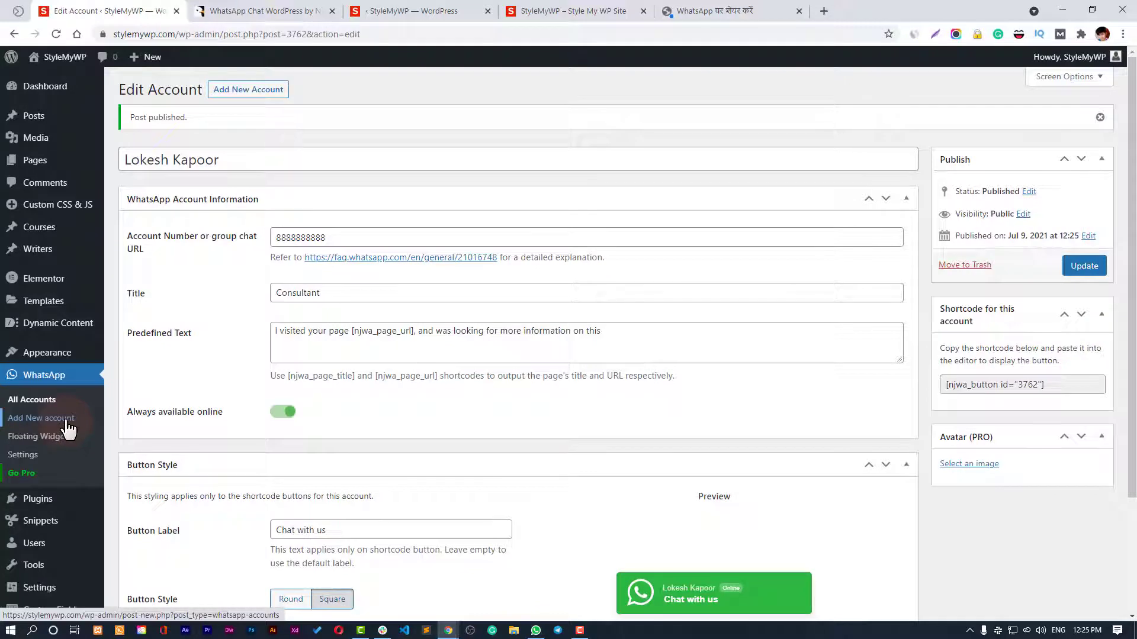
{"action": "left_click", "coordinate": [36, 401]}
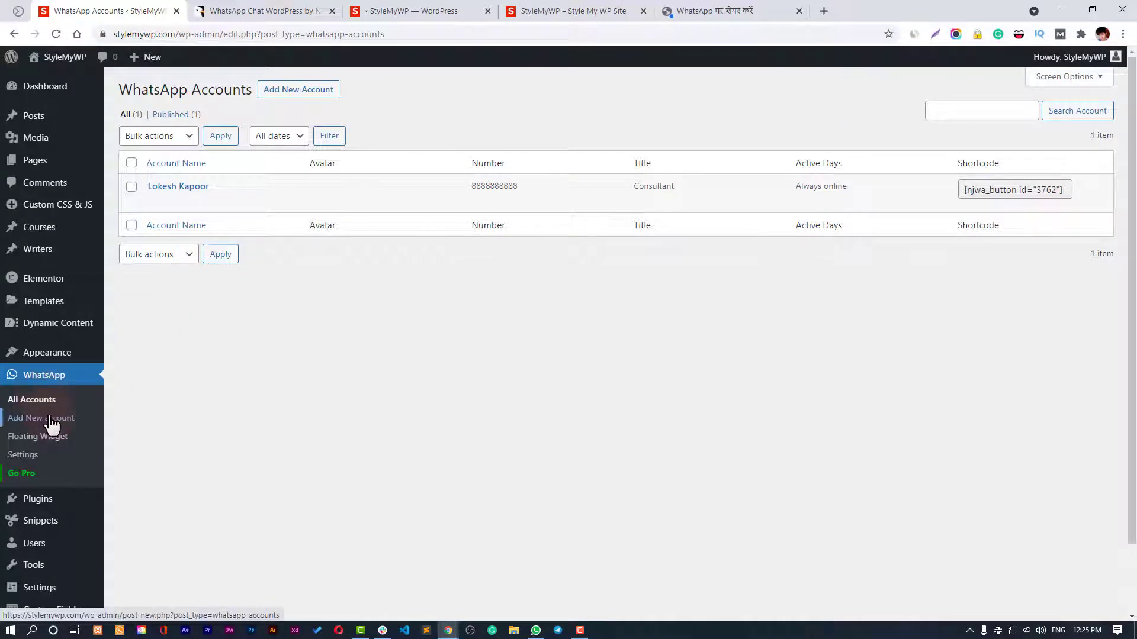
Add the Consultant account to the Floating Widget's Selected Accounts.
{"action": "left_click", "coordinate": [48, 437]}
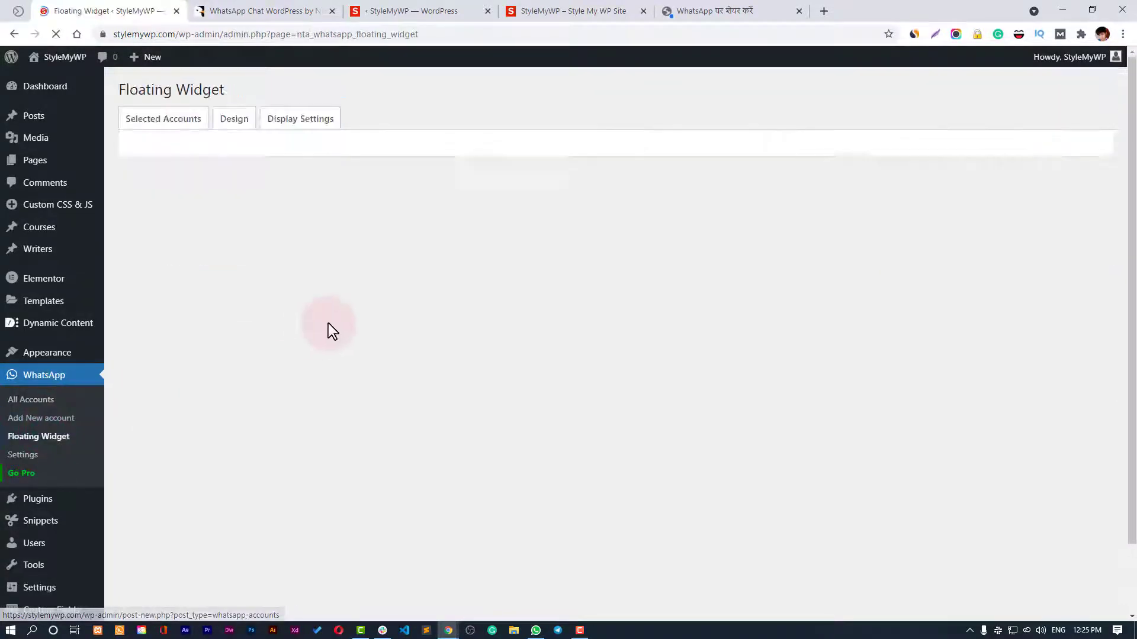
{"action": "left_click", "coordinate": [203, 156]}
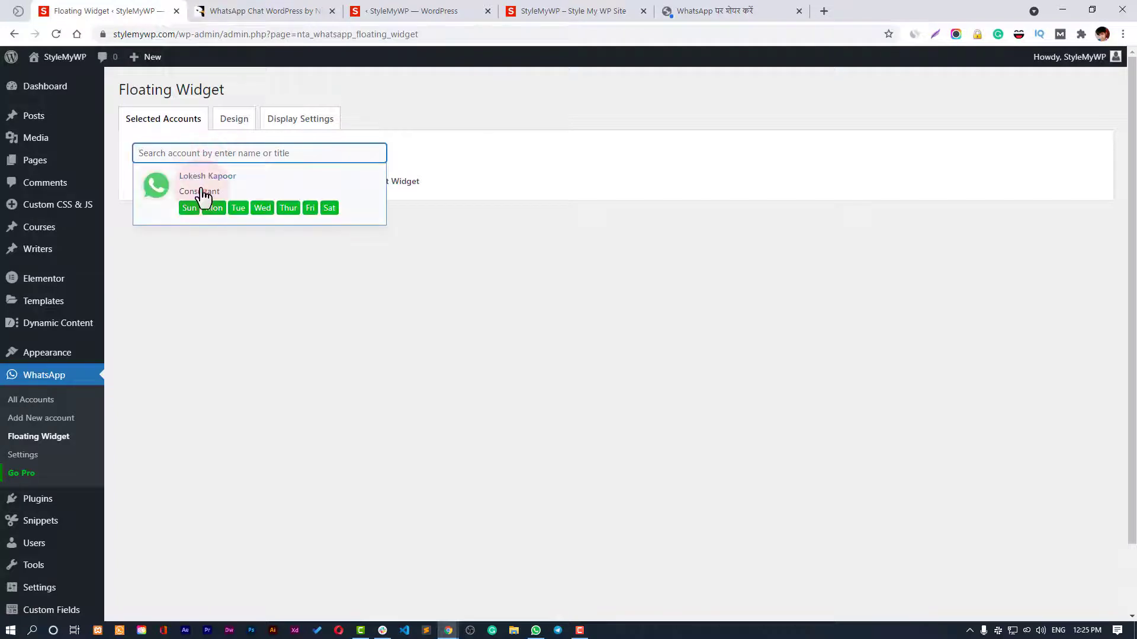
{"action": "left_click", "coordinate": [198, 188]}
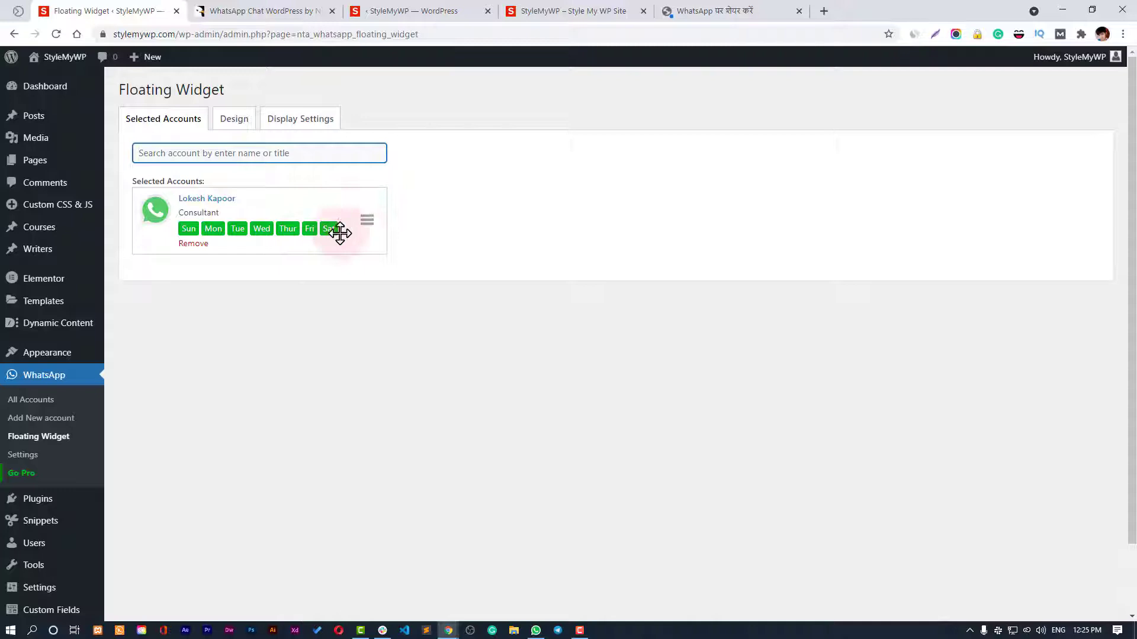
Review the widget's 'Start a Conversation' Design settings and save the changes.
{"action": "left_click", "coordinate": [235, 125]}
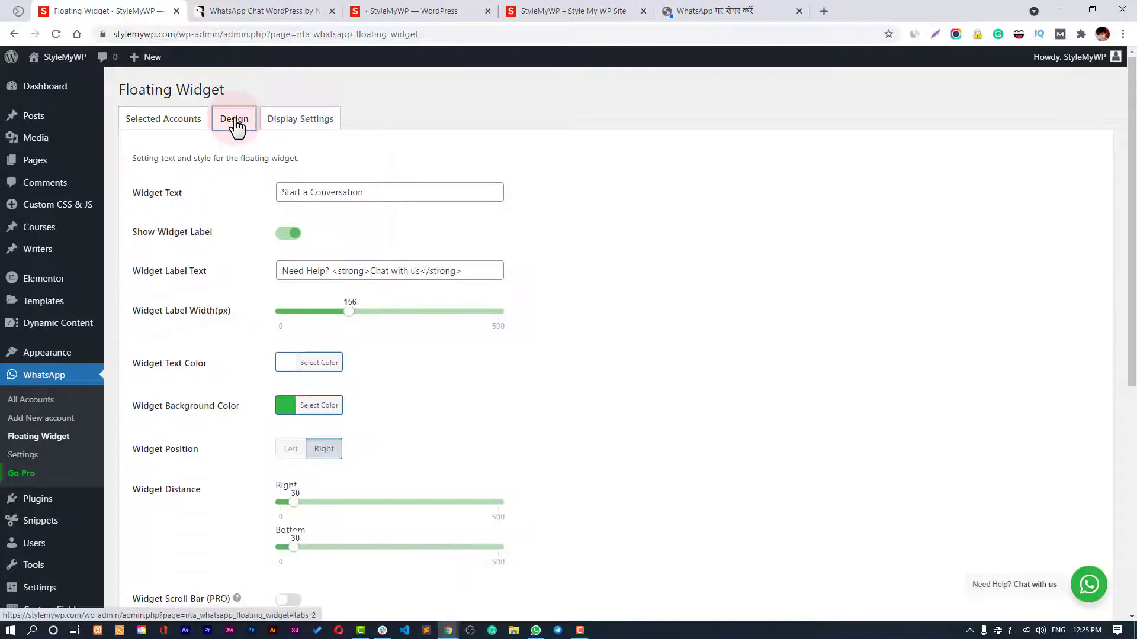
{"action": "left_click", "coordinate": [343, 192]}
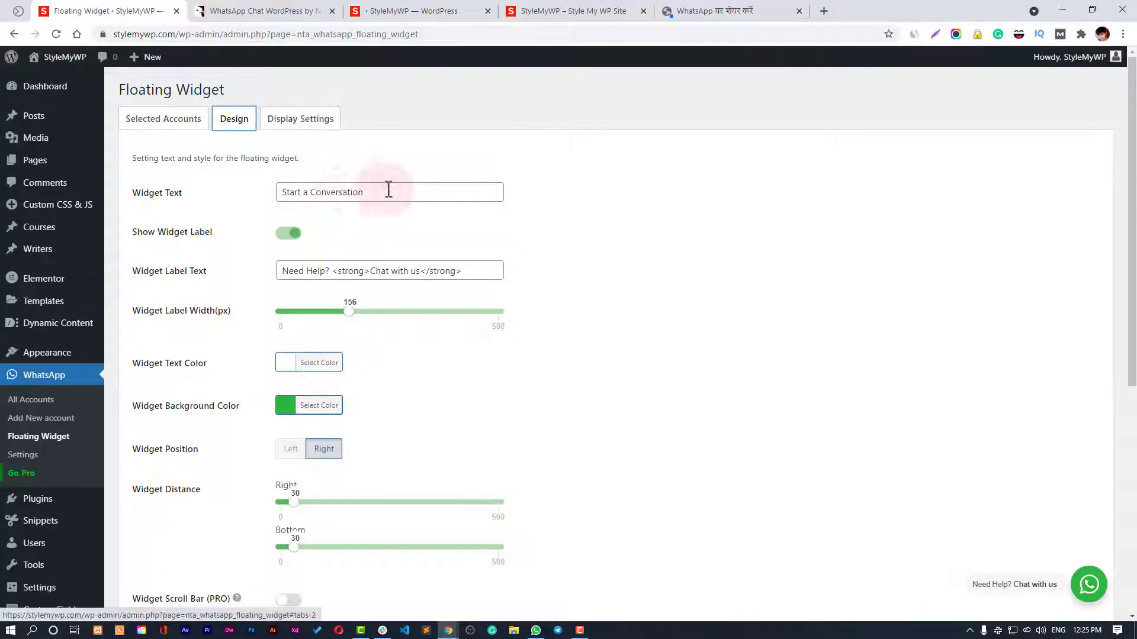
{"action": "left_click_drag", "start_coordinate": [388, 189], "coordinate": [254, 201]}
{"action": "left_click", "coordinate": [378, 213]}
{"action": "scroll", "coordinate": [440, 253], "scroll_direction": "down", "scroll_amount": 1}
{"action": "scroll", "coordinate": [440, 254], "scroll_direction": "down", "scroll_amount": 2}
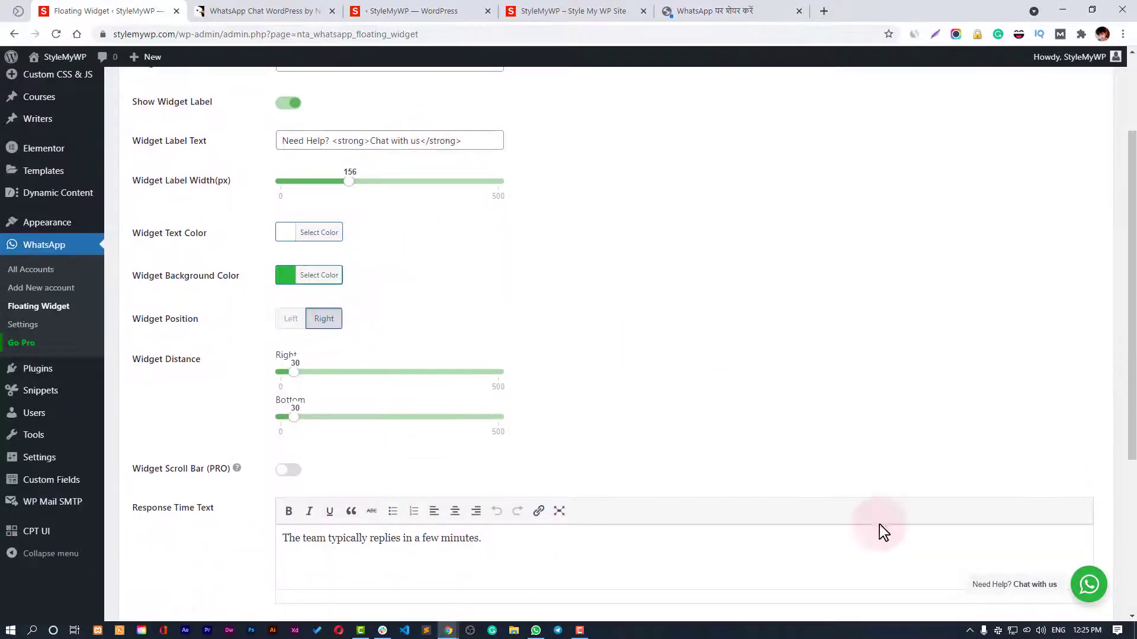
{"action": "scroll", "coordinate": [855, 459], "scroll_direction": "up", "scroll_amount": 3}
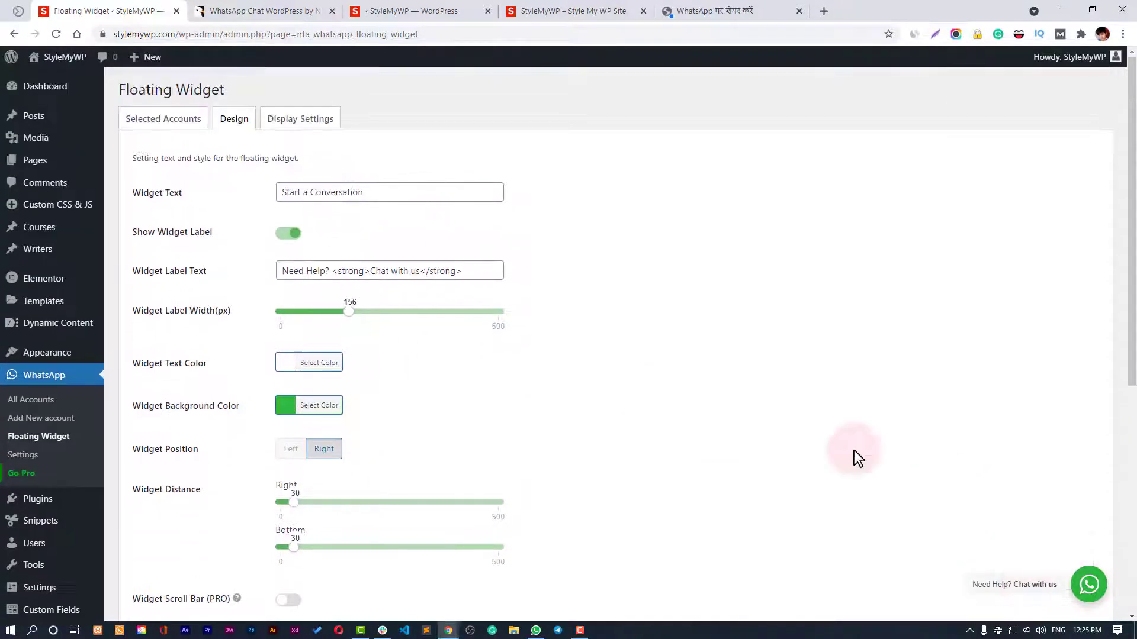
{"action": "scroll", "coordinate": [451, 340], "scroll_direction": "down", "scroll_amount": 6}
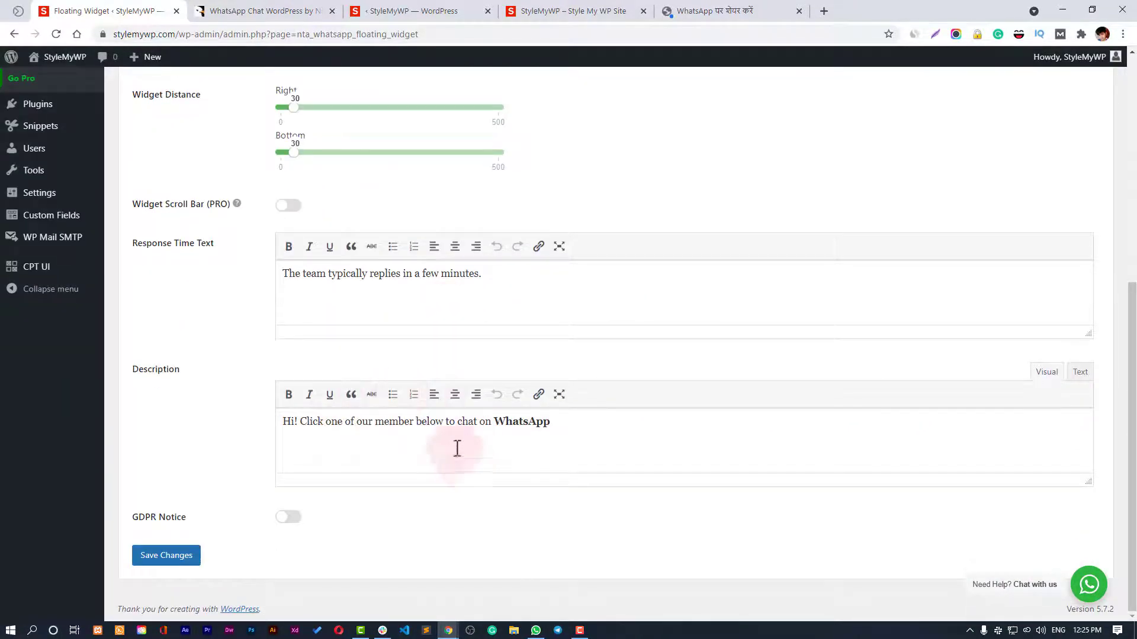
{"action": "left_click", "coordinate": [193, 568]}
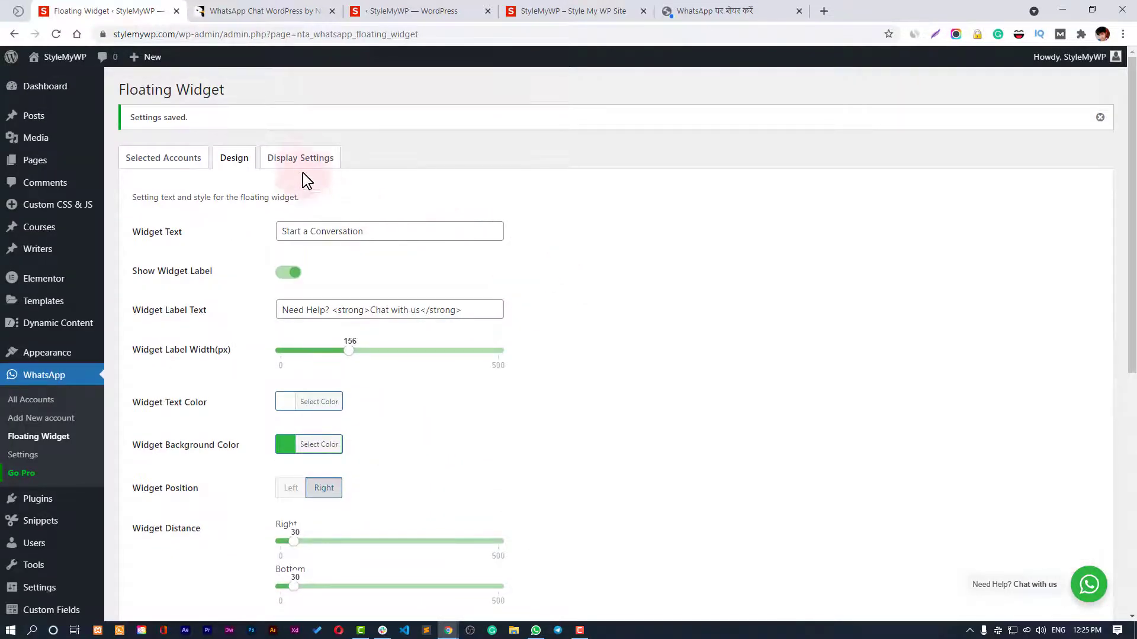
Review Display Settings, keeping the widget on all pages except those checked.
{"action": "left_click", "coordinate": [302, 160]}
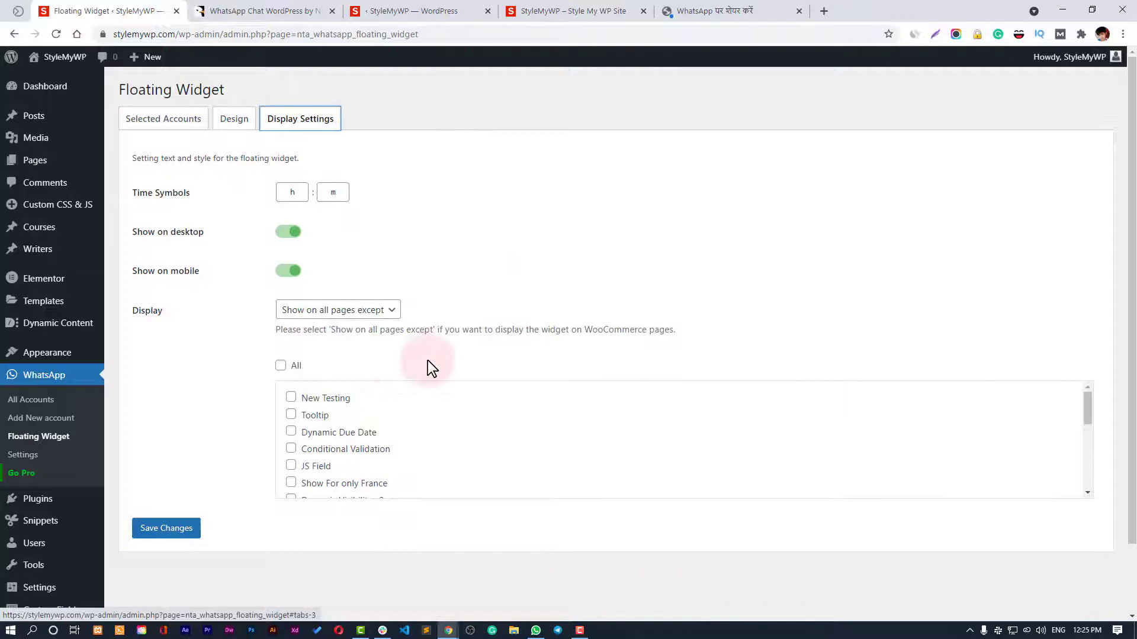
{"action": "scroll", "coordinate": [332, 415], "scroll_direction": "down", "scroll_amount": 5}
{"action": "scroll", "coordinate": [382, 441], "scroll_direction": "down", "scroll_amount": 2}
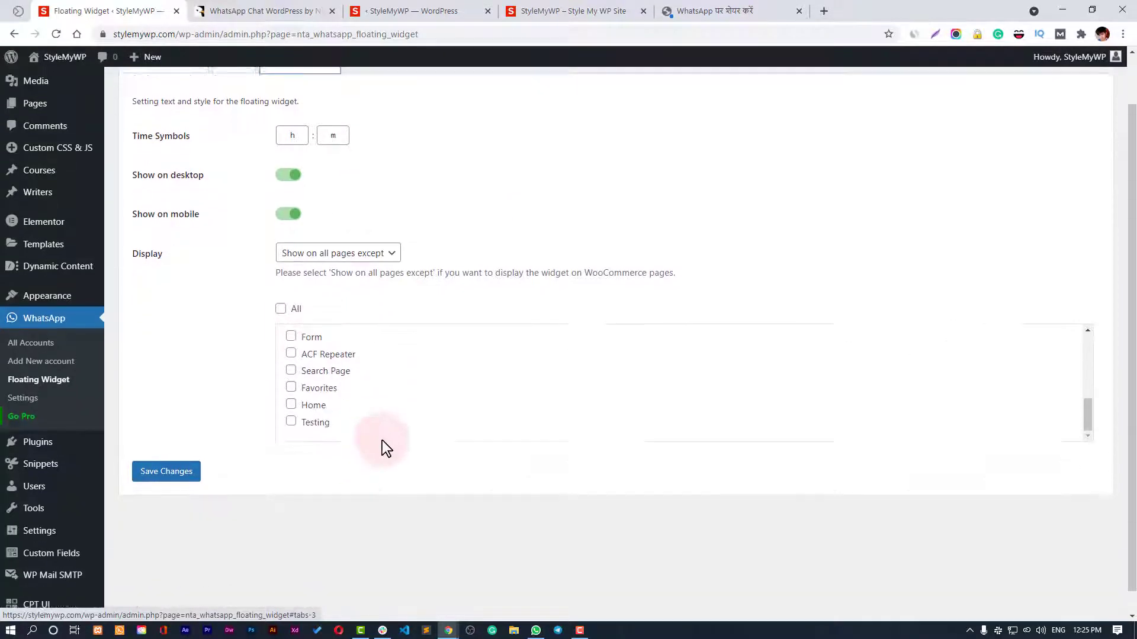
{"action": "scroll", "coordinate": [425, 396], "scroll_direction": "up", "scroll_amount": 5}
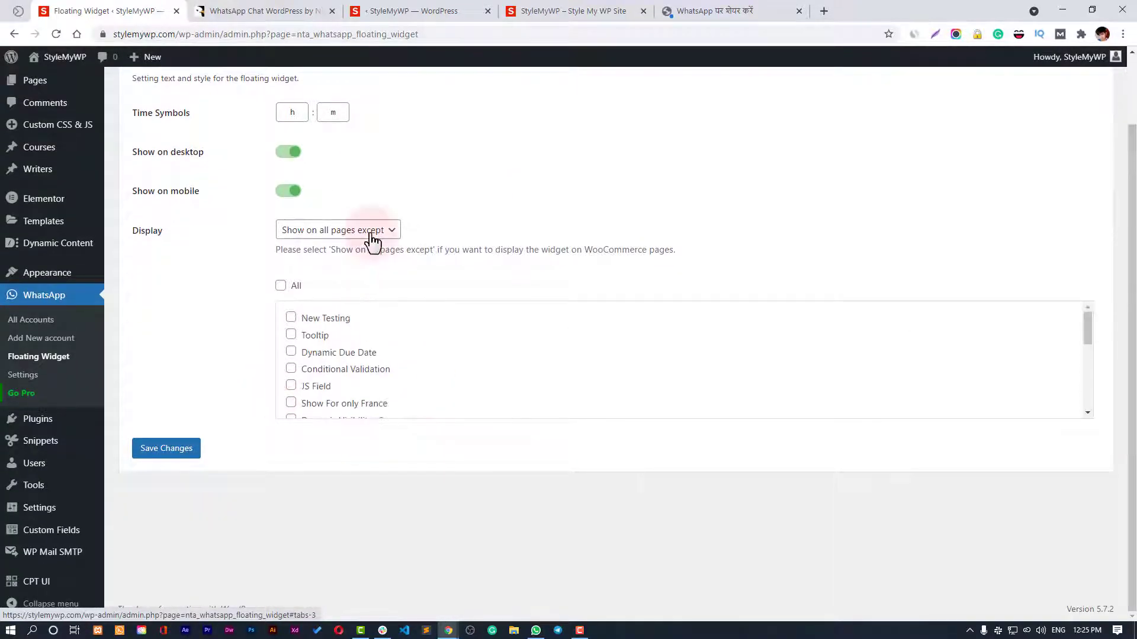
{"action": "left_click", "coordinate": [370, 232]}
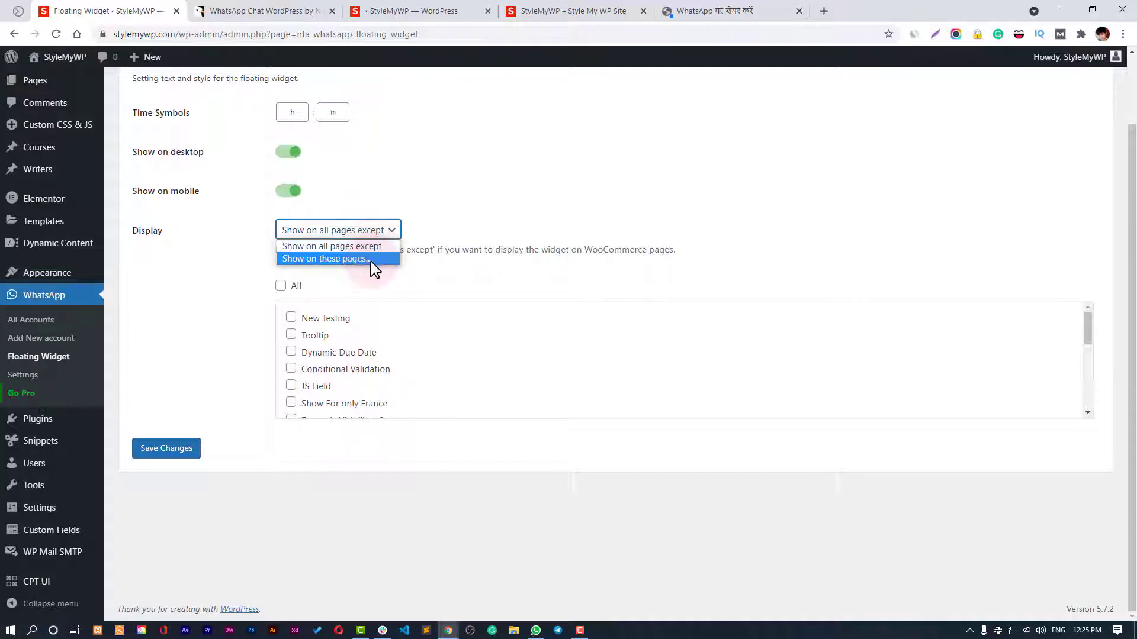
{"action": "left_click", "coordinate": [371, 260]}
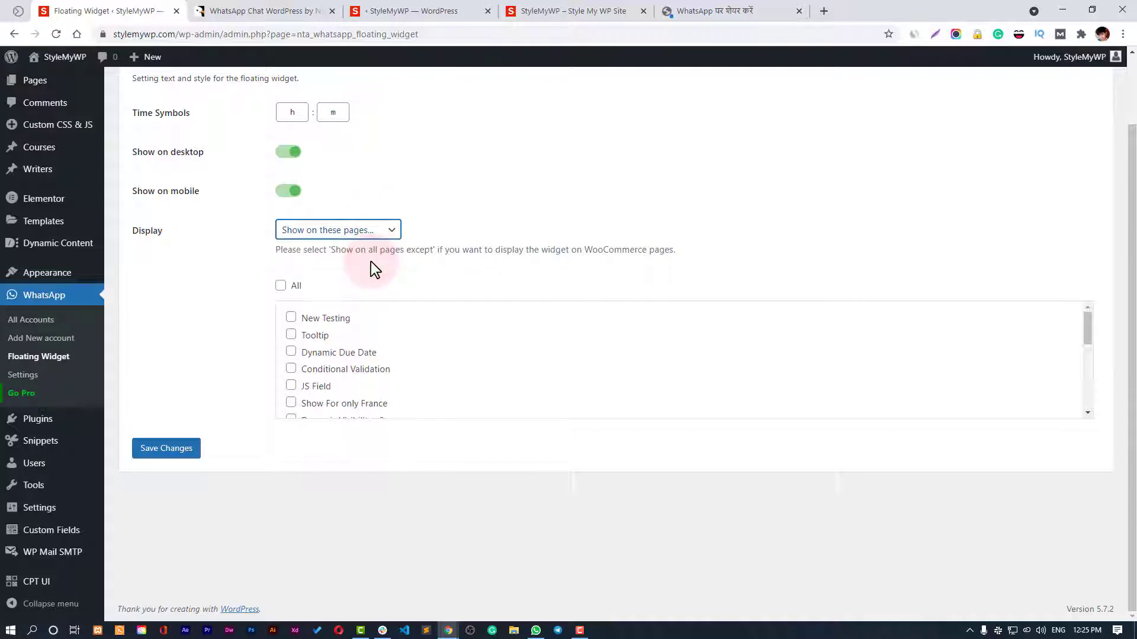
{"action": "left_click", "coordinate": [345, 232]}
{"action": "left_click", "coordinate": [344, 246]}
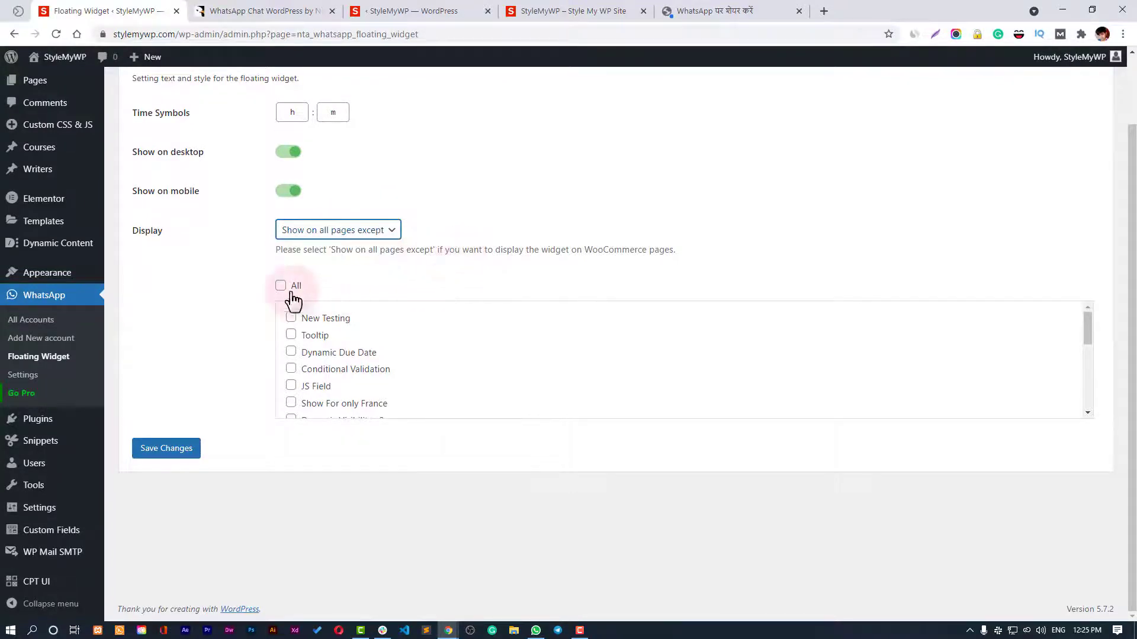
{"action": "scroll", "coordinate": [248, 442], "scroll_direction": "up", "scroll_amount": 2}
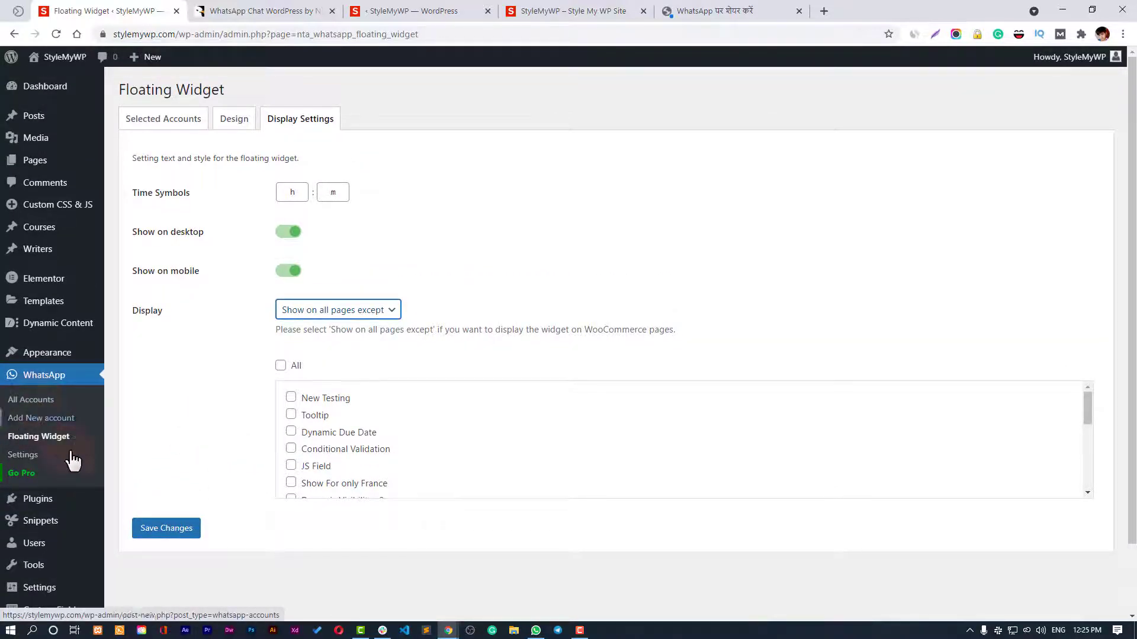
Add the account to the WooCommerce product-page button settings and save.
{"action": "left_click", "coordinate": [37, 457]}
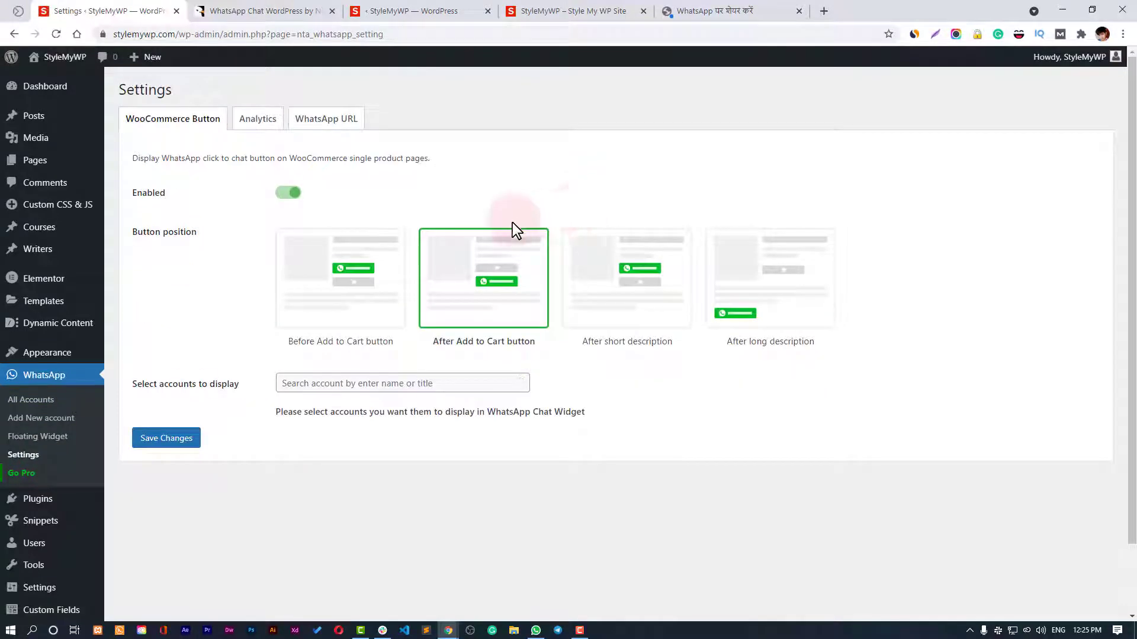
{"action": "left_click", "coordinate": [322, 382]}
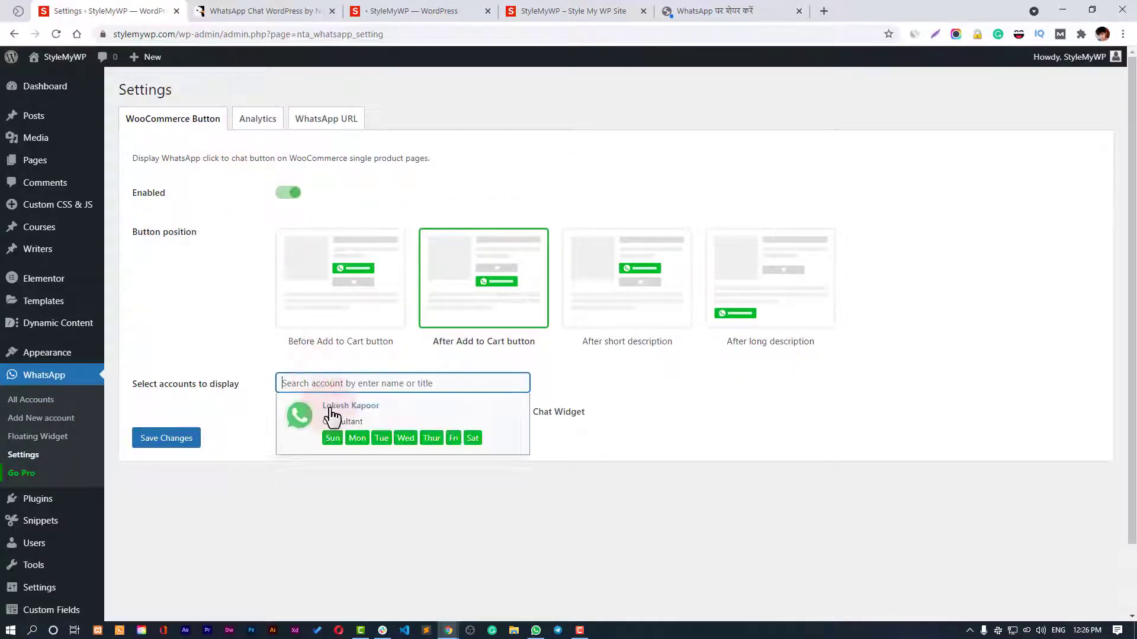
{"action": "left_click", "coordinate": [185, 527]}
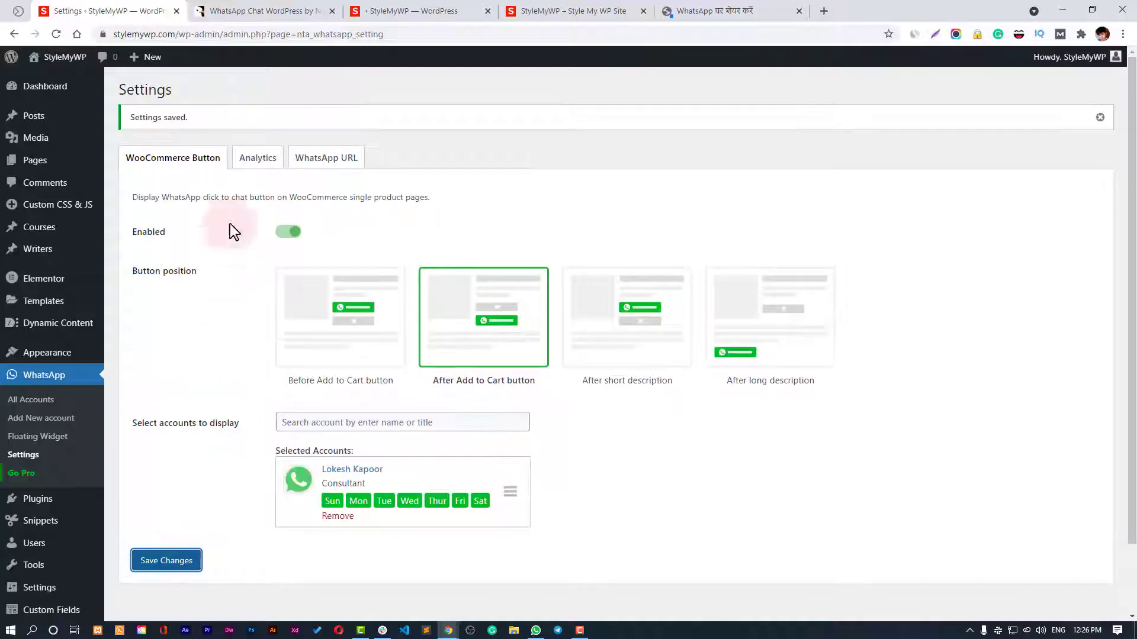
Save WhatsApp URL settings with Open in new tab on and API for desktop and mobile.
{"action": "left_click", "coordinate": [258, 169]}
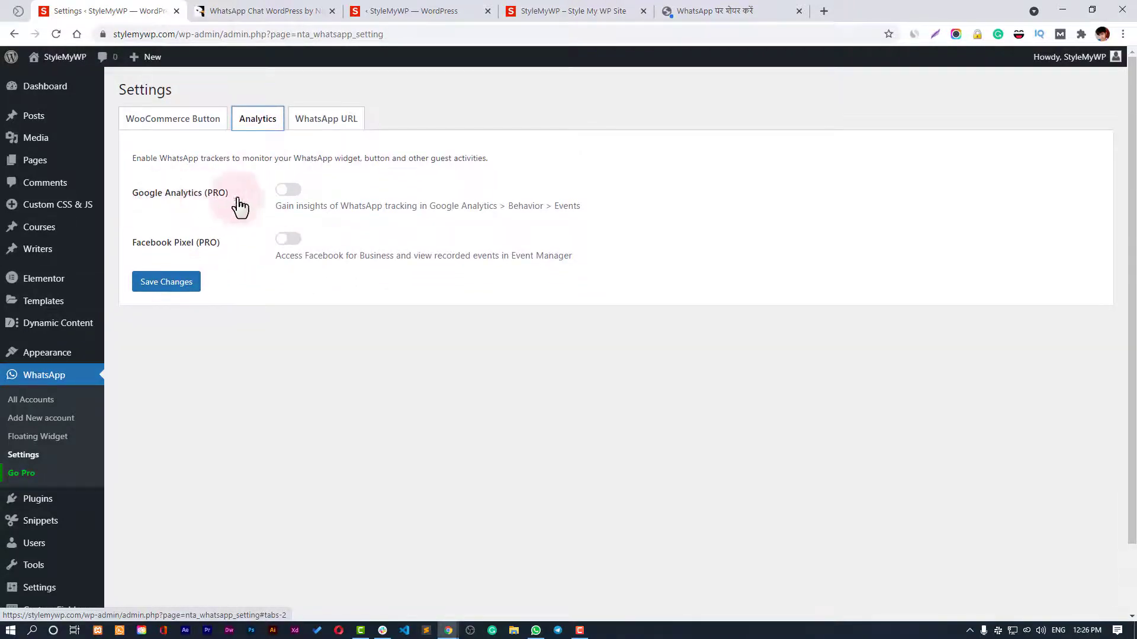
{"action": "left_click", "coordinate": [291, 196]}
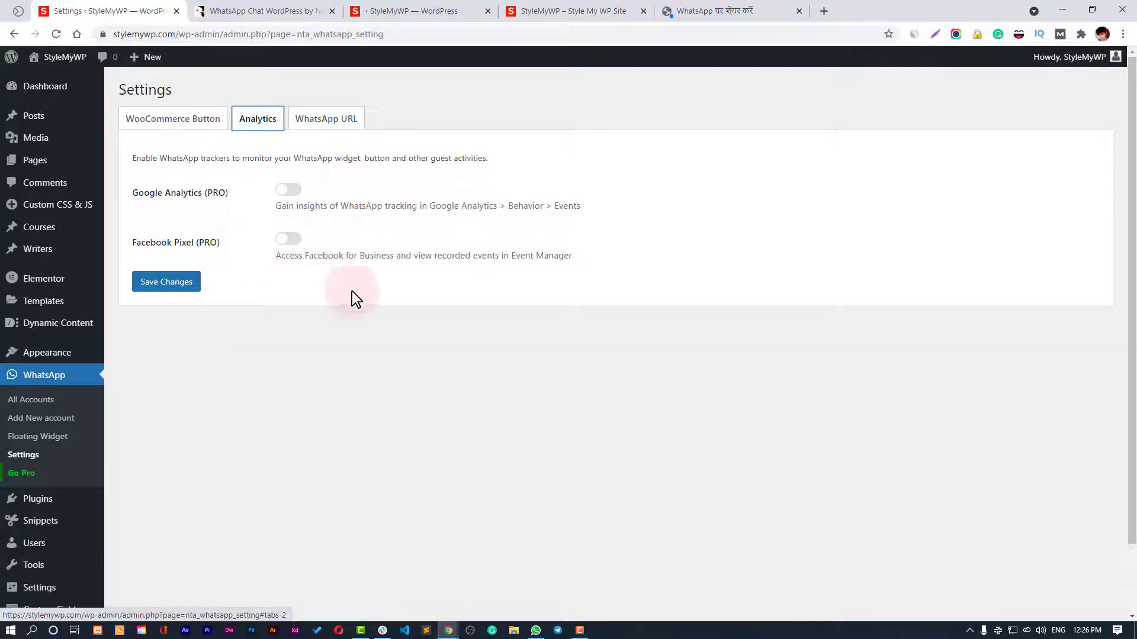
{"action": "left_click", "coordinate": [354, 132]}
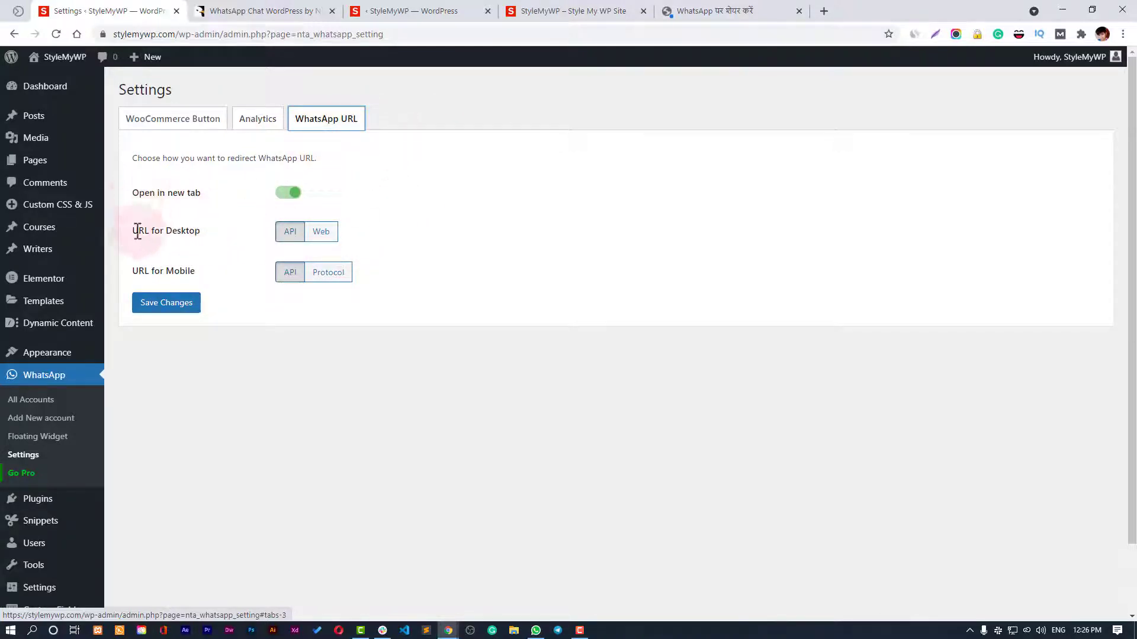
{"action": "left_click_drag", "start_coordinate": [137, 232], "coordinate": [270, 240]}
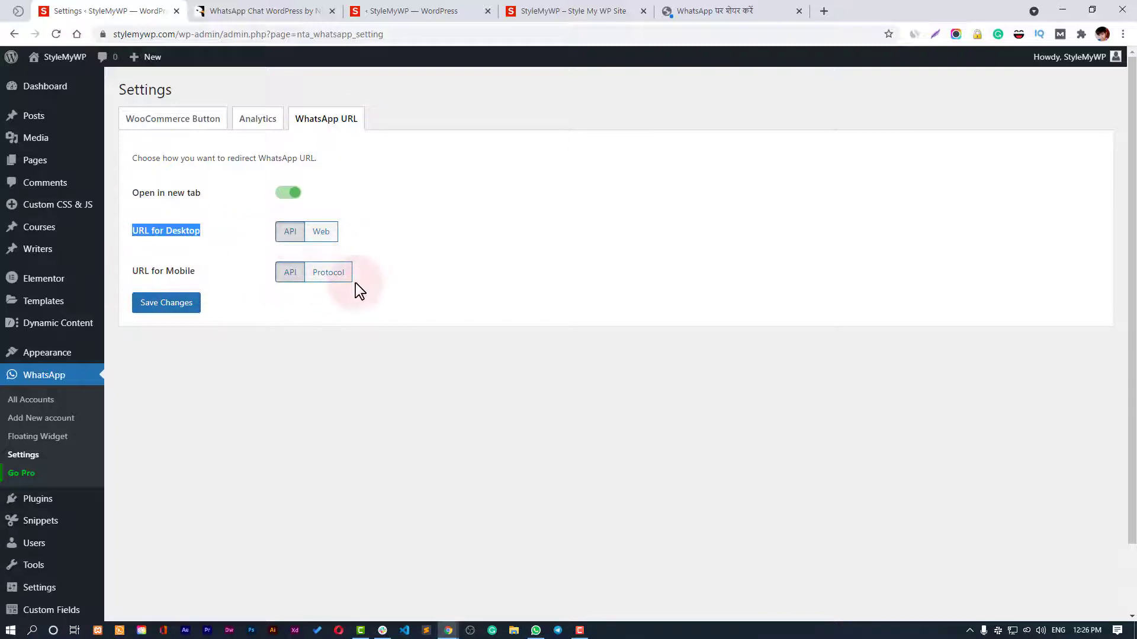
{"action": "left_click", "coordinate": [182, 305]}
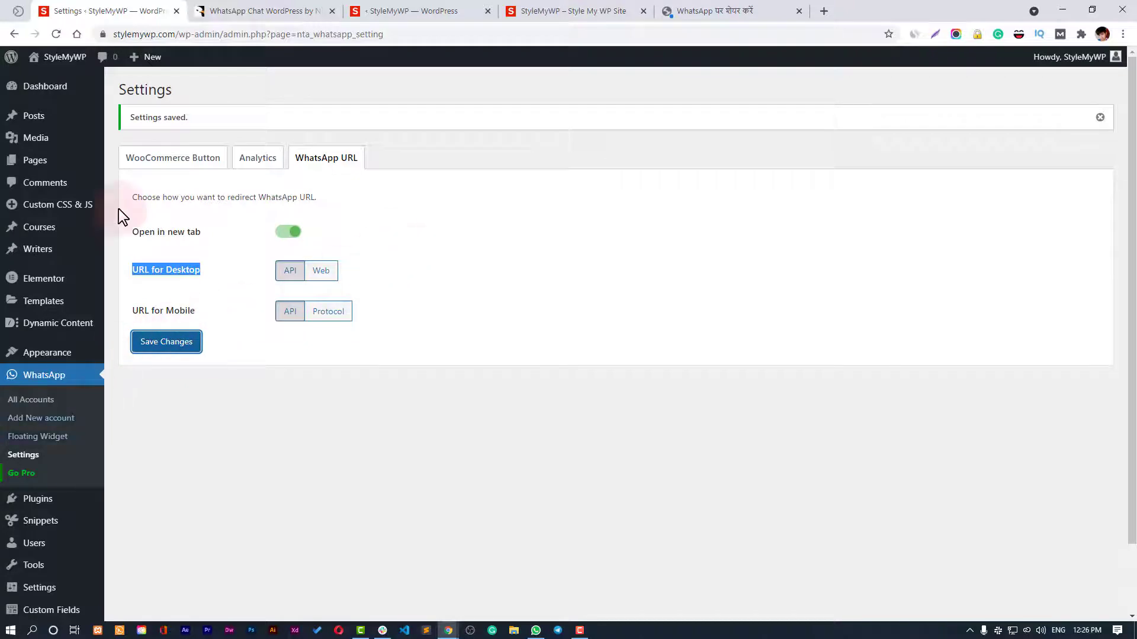
Open the live StyleMyWP site in a new browser tab.
{"action": "left_click", "coordinate": [65, 81]}
{"action": "left_click_drag", "start_coordinate": [65, 82], "coordinate": [67, 81]}
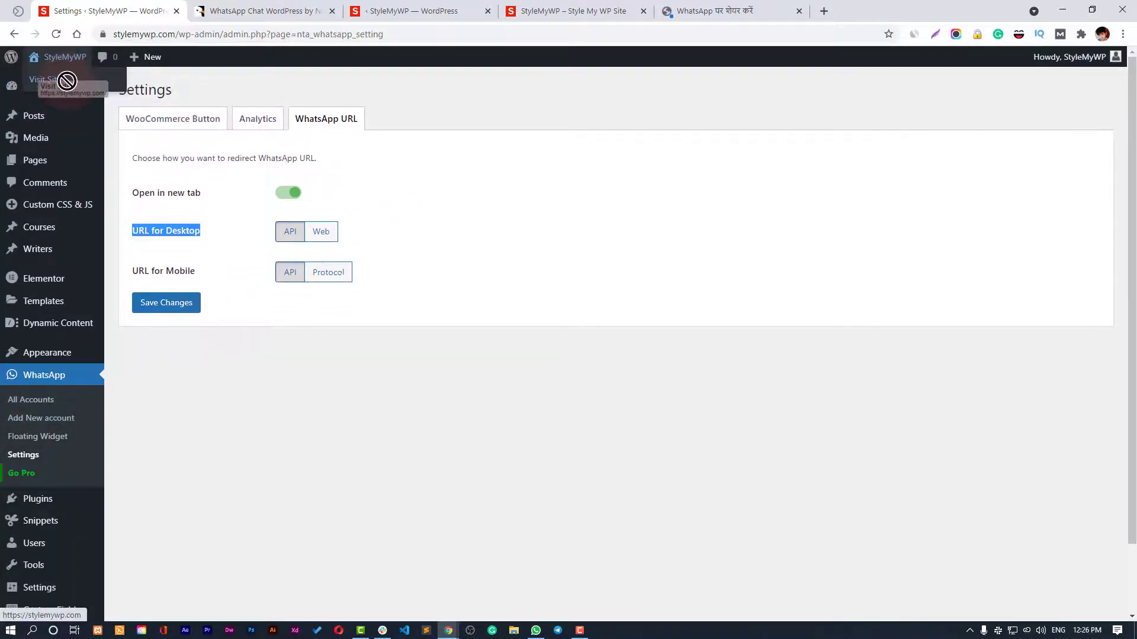
{"action": "right_click", "coordinate": [67, 81]}
{"action": "left_click", "coordinate": [89, 90]}
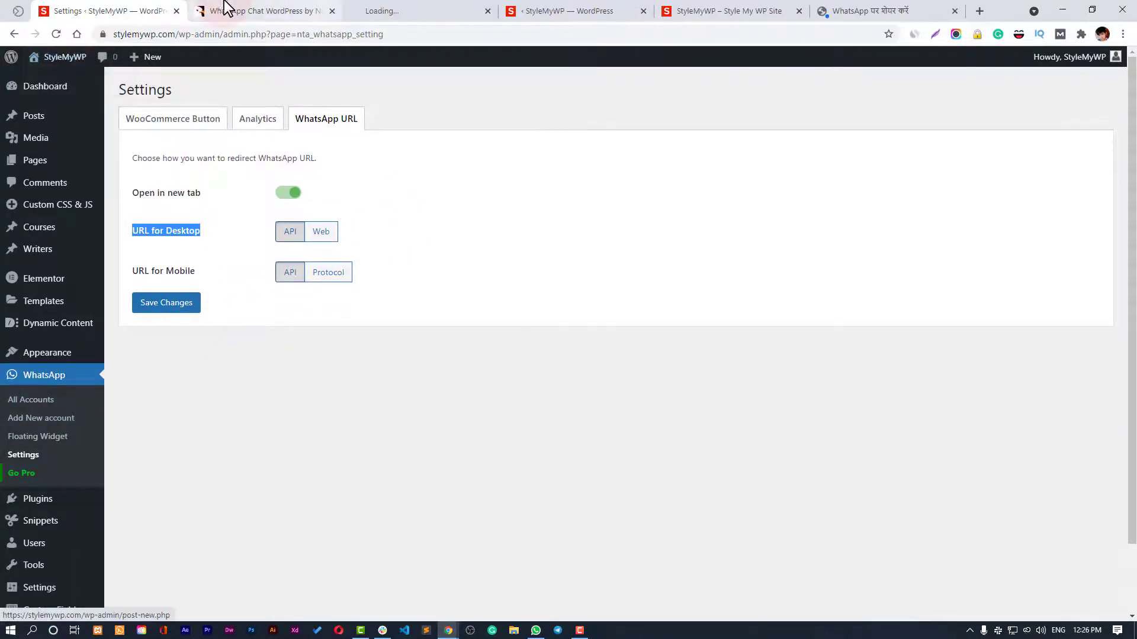
{"action": "left_click", "coordinate": [379, 10]}
Open the Start a Conversation panel, test the Consultant's chat link, and close its tab.
{"action": "left_click", "coordinate": [625, 317]}
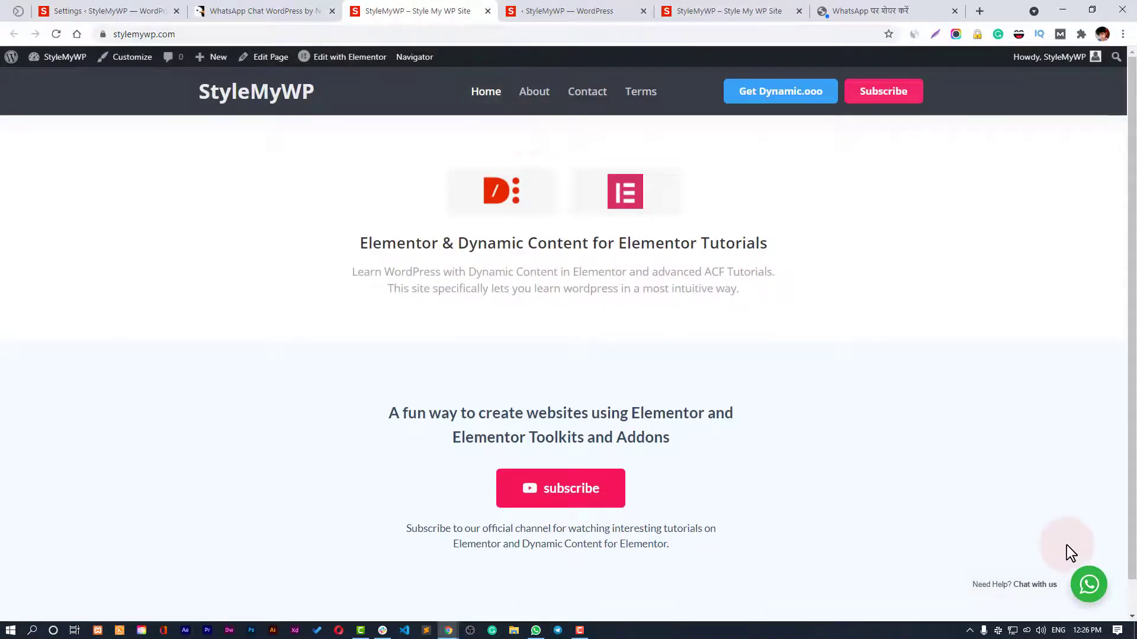
{"action": "scroll", "coordinate": [1067, 545], "scroll_direction": "down", "scroll_amount": 1}
{"action": "left_click", "coordinate": [1090, 586]}
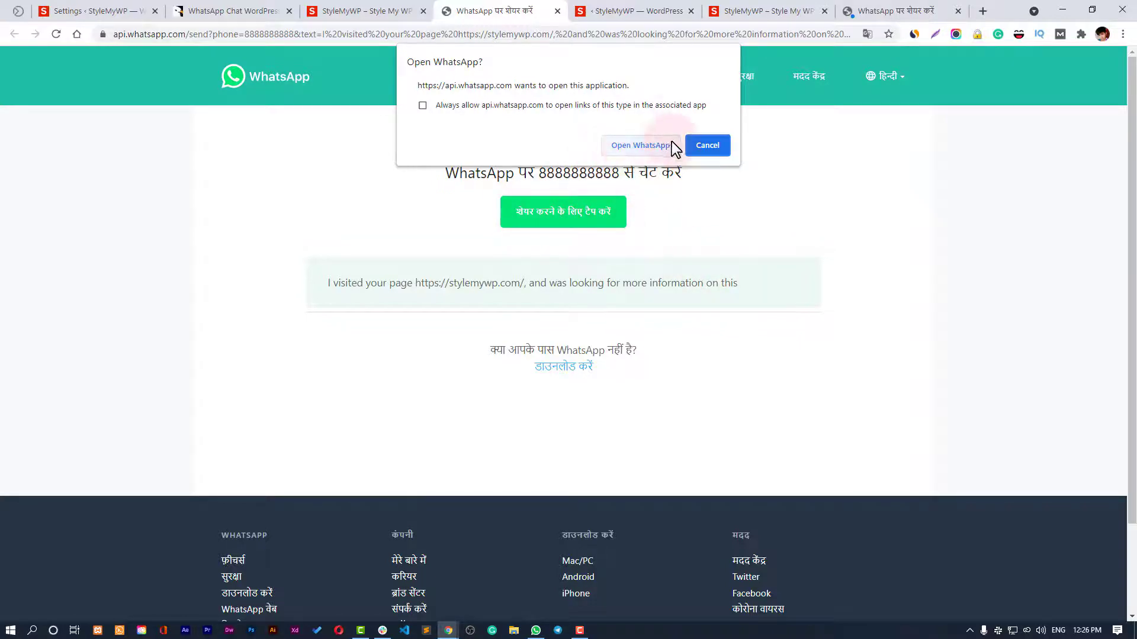
{"action": "left_click", "coordinate": [557, 10]}
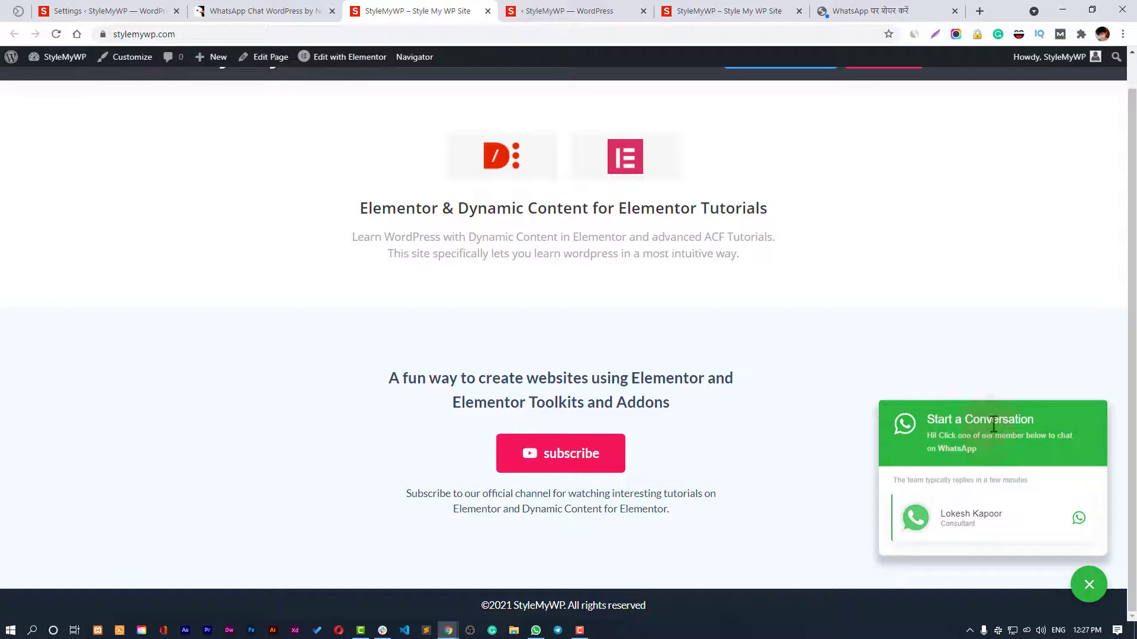
Browse the WhatsApp Settings tabs: WooCommerce Button, Analytics and WhatsApp URL.
{"action": "triple_click", "coordinate": [932, 437]}
{"action": "left_click", "coordinate": [100, 11]}
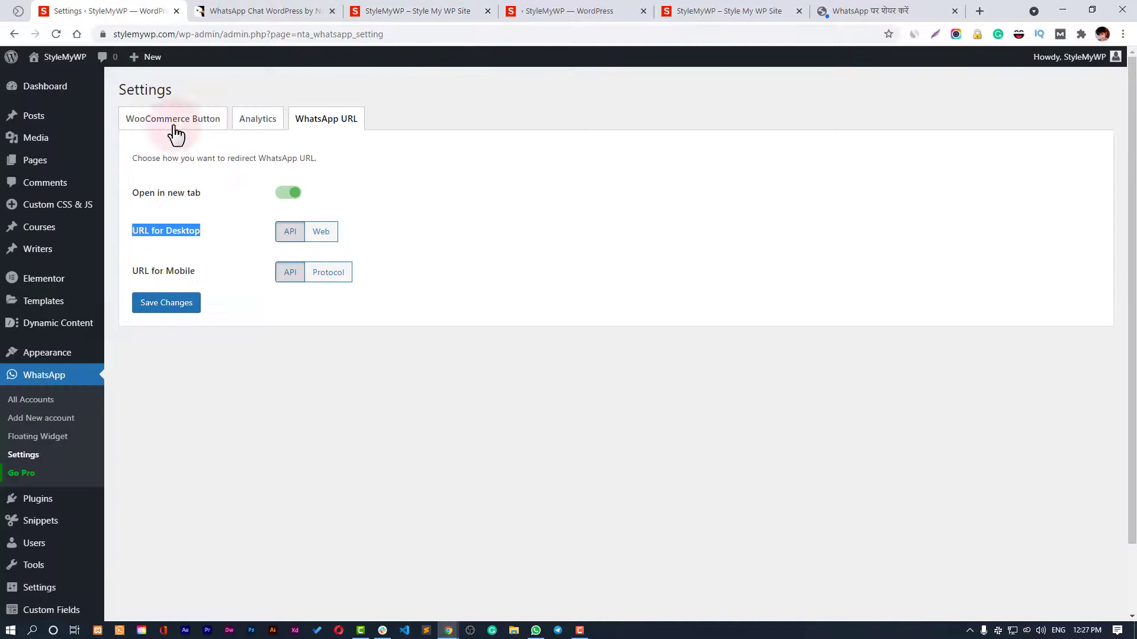
{"action": "left_click", "coordinate": [32, 455]}
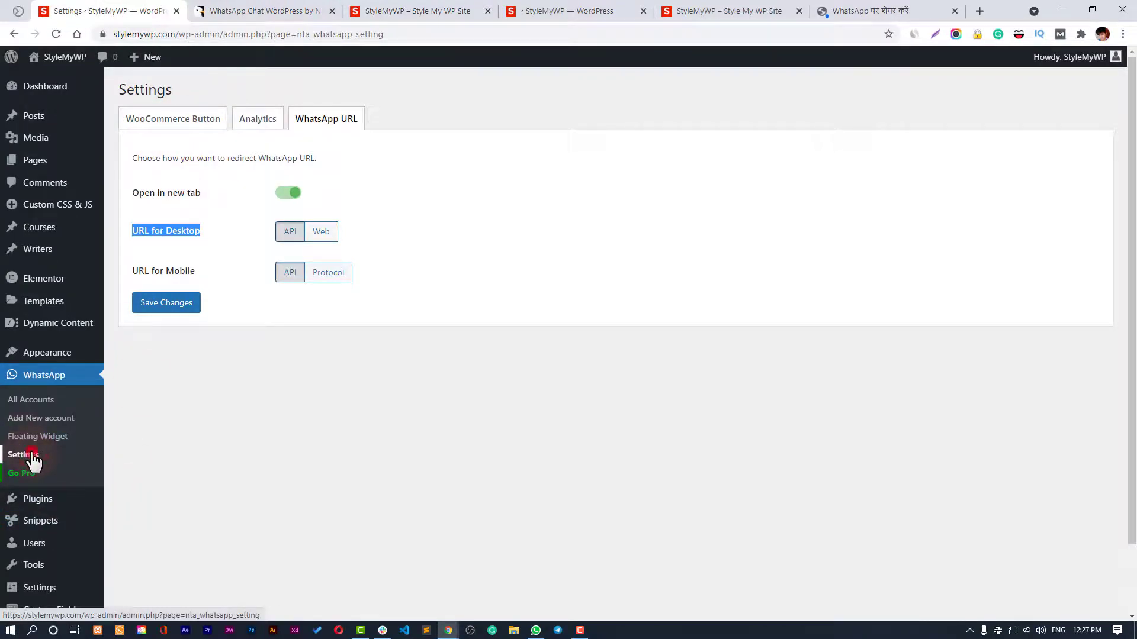
{"action": "left_click", "coordinate": [170, 121]}
{"action": "left_click", "coordinate": [254, 122]}
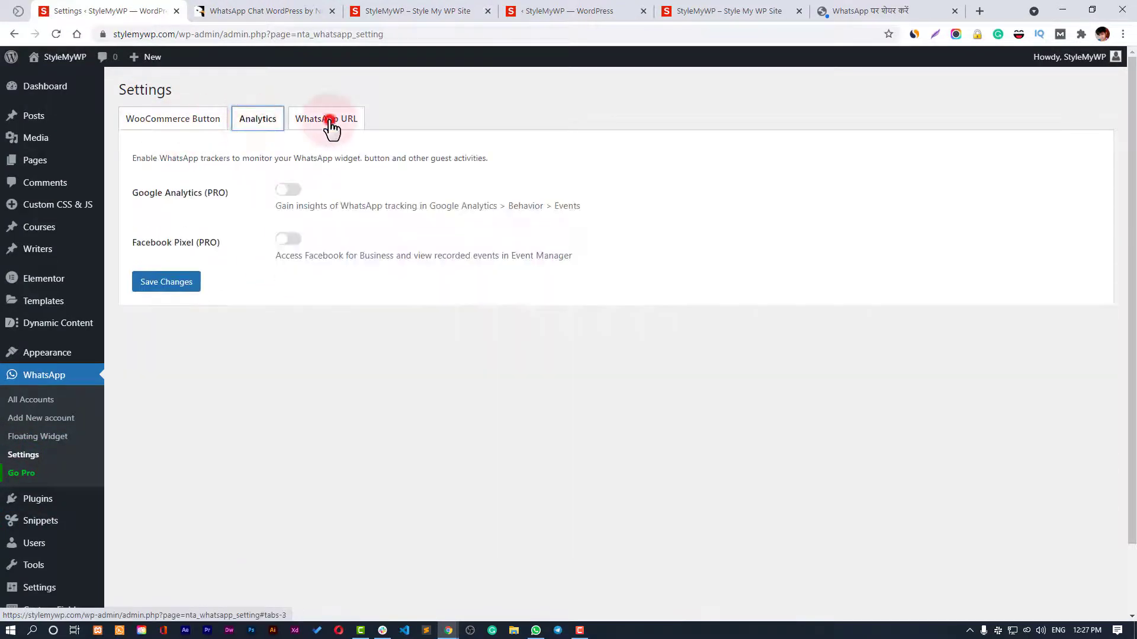
{"action": "left_click", "coordinate": [332, 125]}
Show the Floating Widget Design options and select the 'Start a Conversation' widget text and label.
{"action": "left_click", "coordinate": [38, 439]}
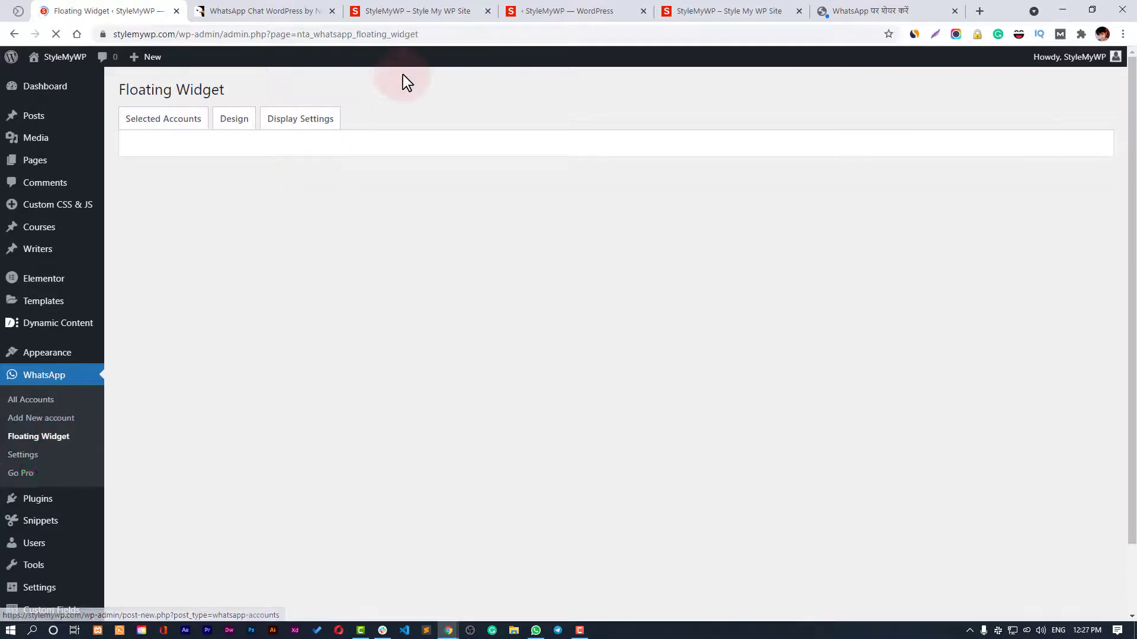
{"action": "left_click", "coordinate": [246, 123]}
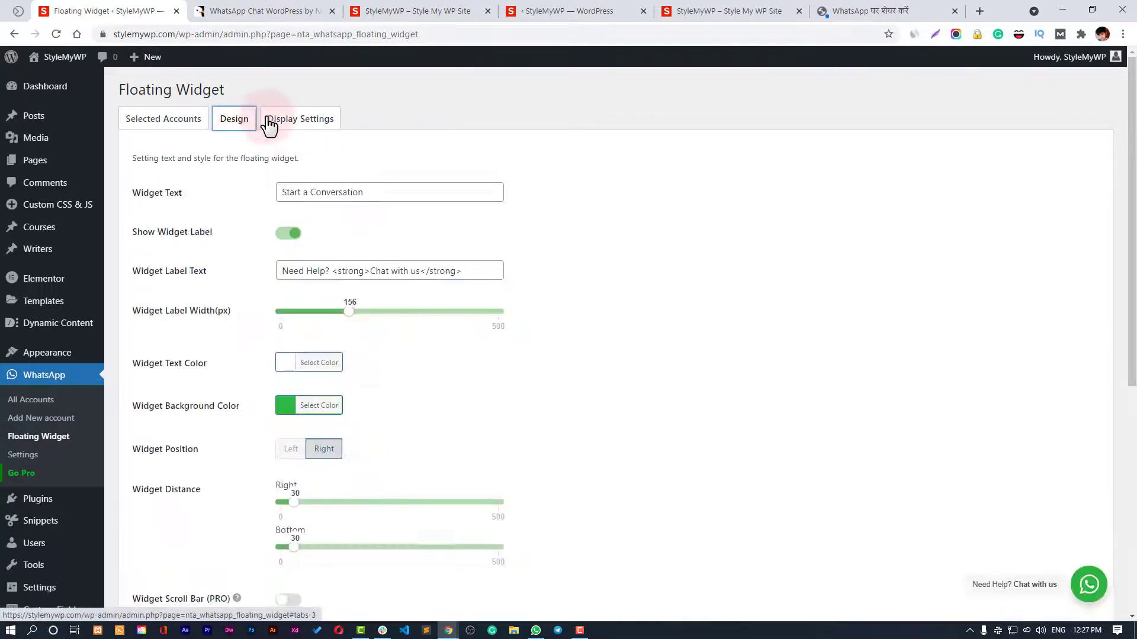
{"action": "left_click_drag", "start_coordinate": [365, 192], "coordinate": [166, 190]}
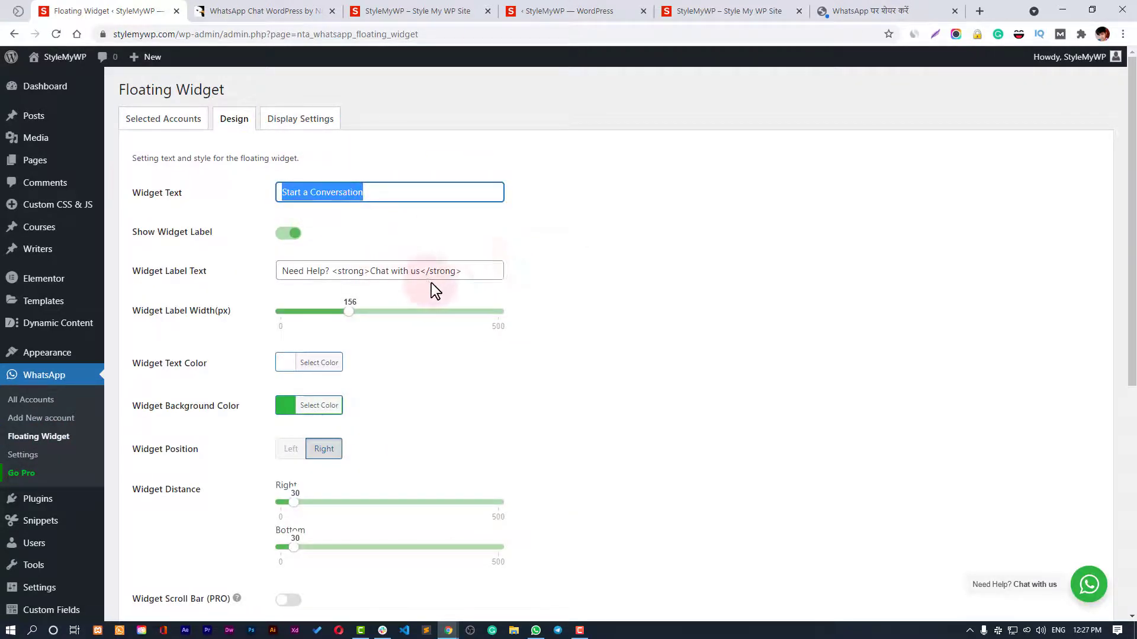
{"action": "left_click_drag", "start_coordinate": [479, 271], "coordinate": [261, 271]}
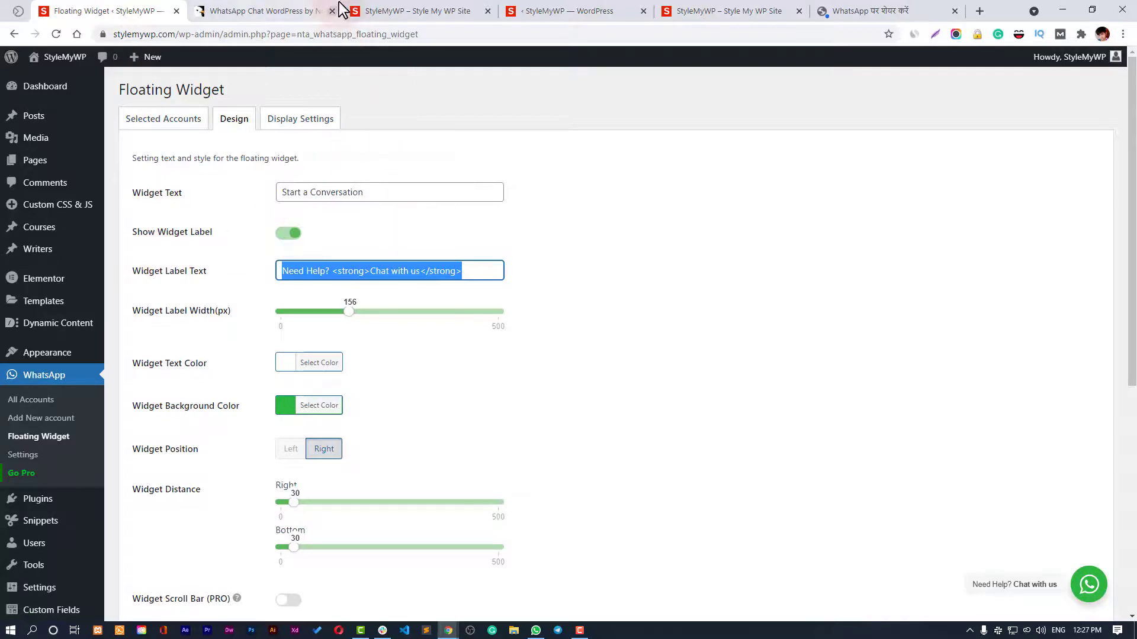
On the live site's chat panel, select the response-time line to compare.
{"action": "left_click", "coordinate": [563, 11]}
{"action": "left_click", "coordinate": [468, 10]}
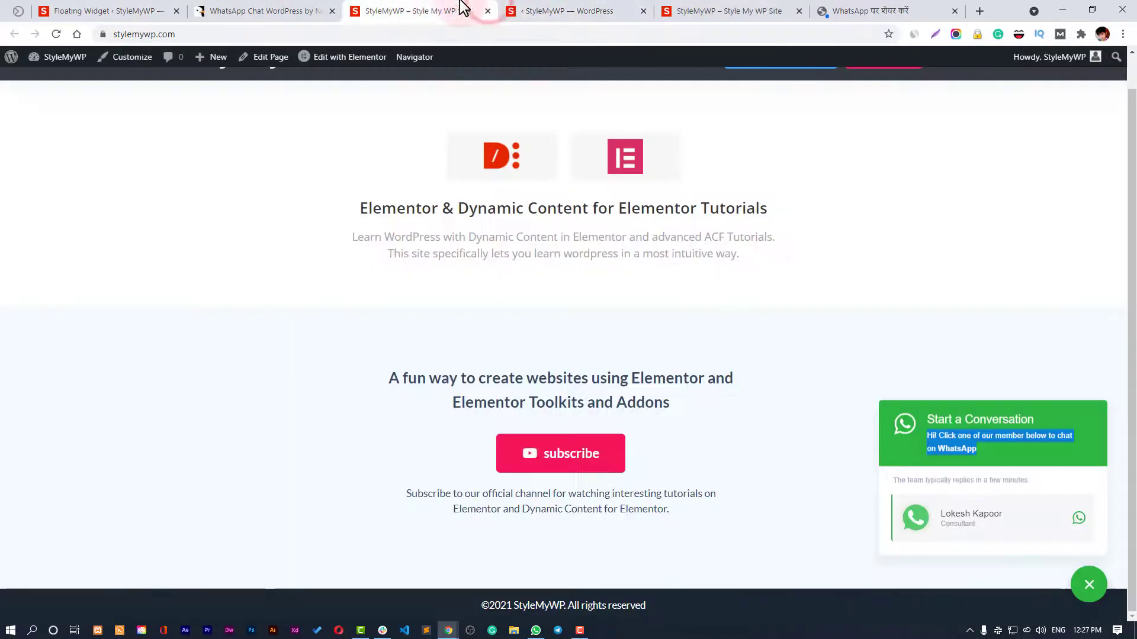
{"action": "left_click", "coordinate": [978, 439]}
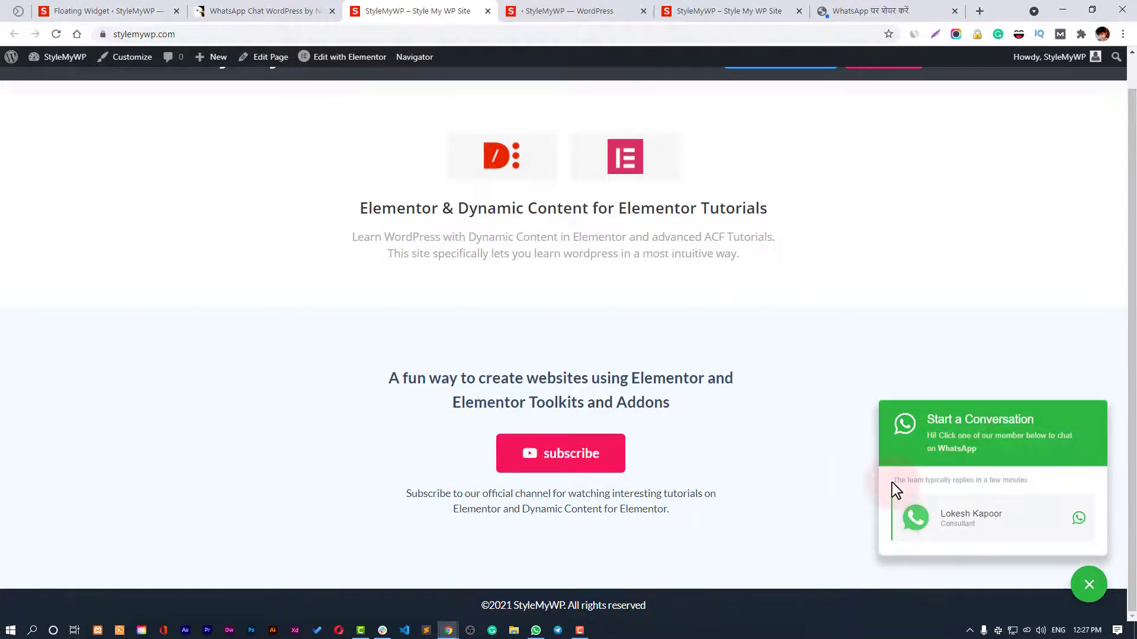
{"action": "left_click_drag", "start_coordinate": [896, 490], "coordinate": [1007, 520]}
Back in Floating Widget settings, select all of the Response Time Text field.
{"action": "left_click", "coordinate": [122, 9]}
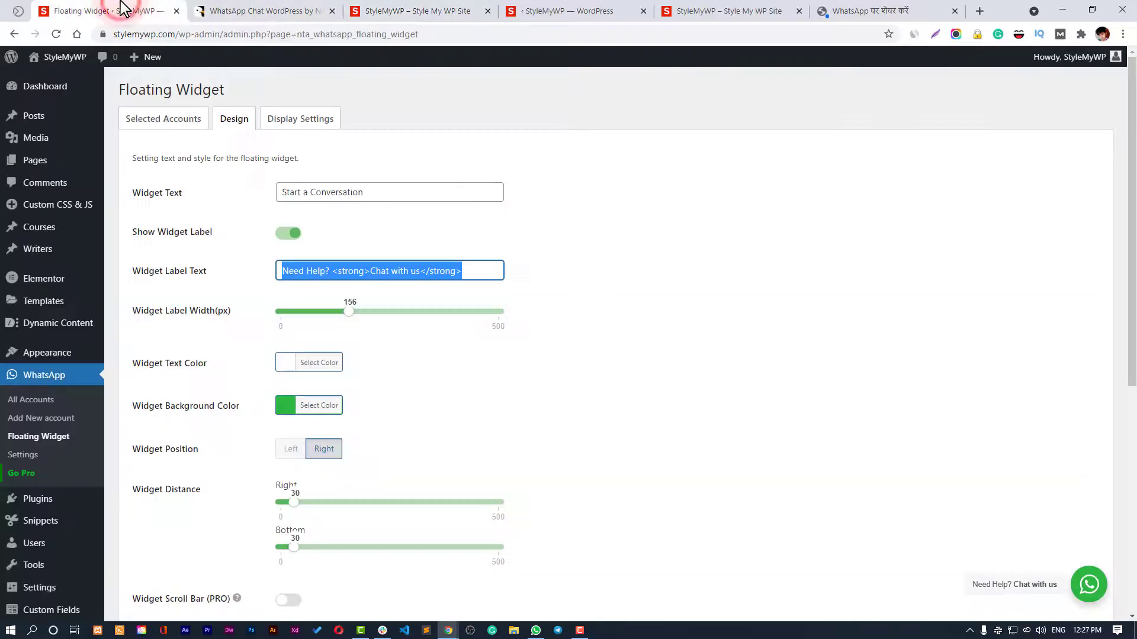
{"action": "scroll", "coordinate": [543, 354], "scroll_direction": "down", "scroll_amount": 6}
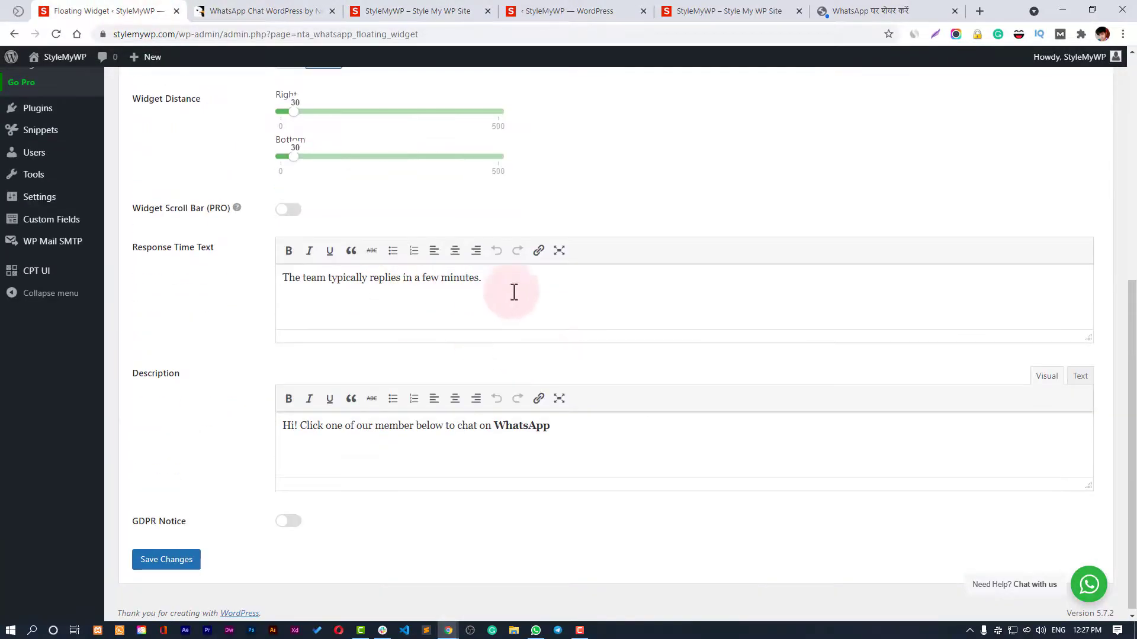
{"action": "left_click", "coordinate": [535, 285]}
{"action": "key", "text": "ctrl+a"}
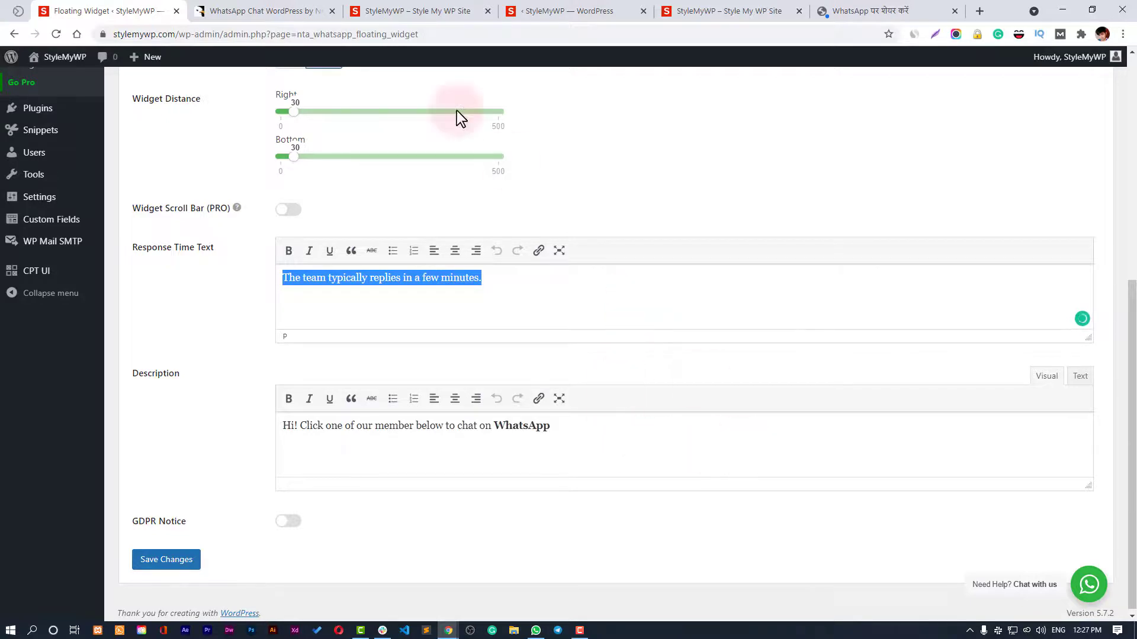
{"action": "scroll", "coordinate": [753, 284], "scroll_direction": "up", "scroll_amount": 6}
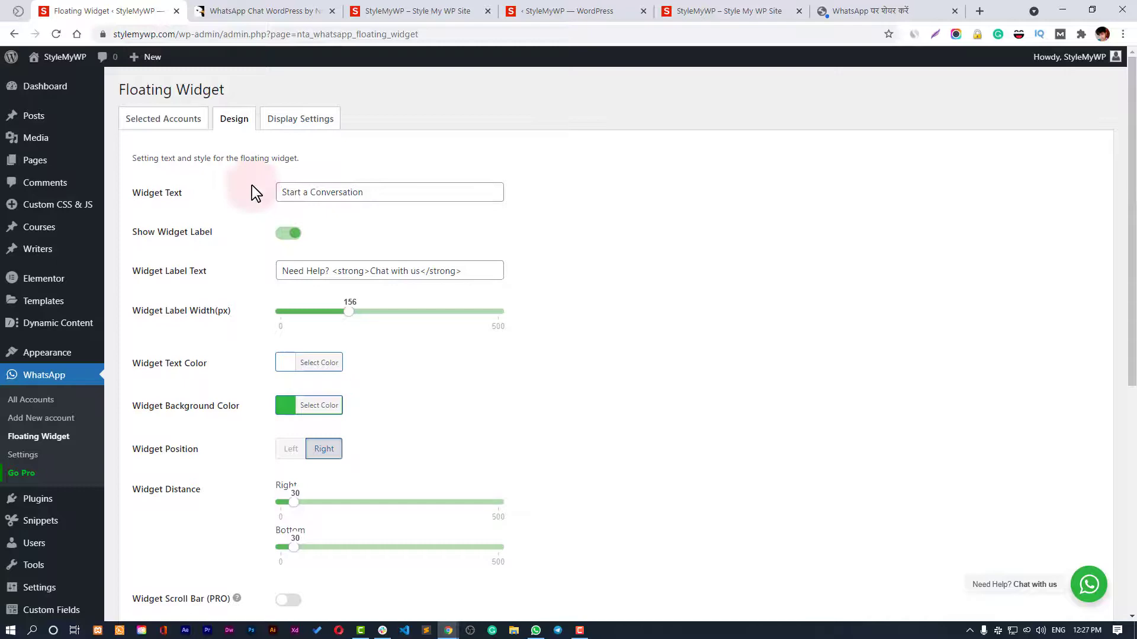
Switch to CodeCanyon's WhatsApp Chat WordPress product page and scroll down to its Features section.
{"action": "left_click", "coordinate": [254, 10]}
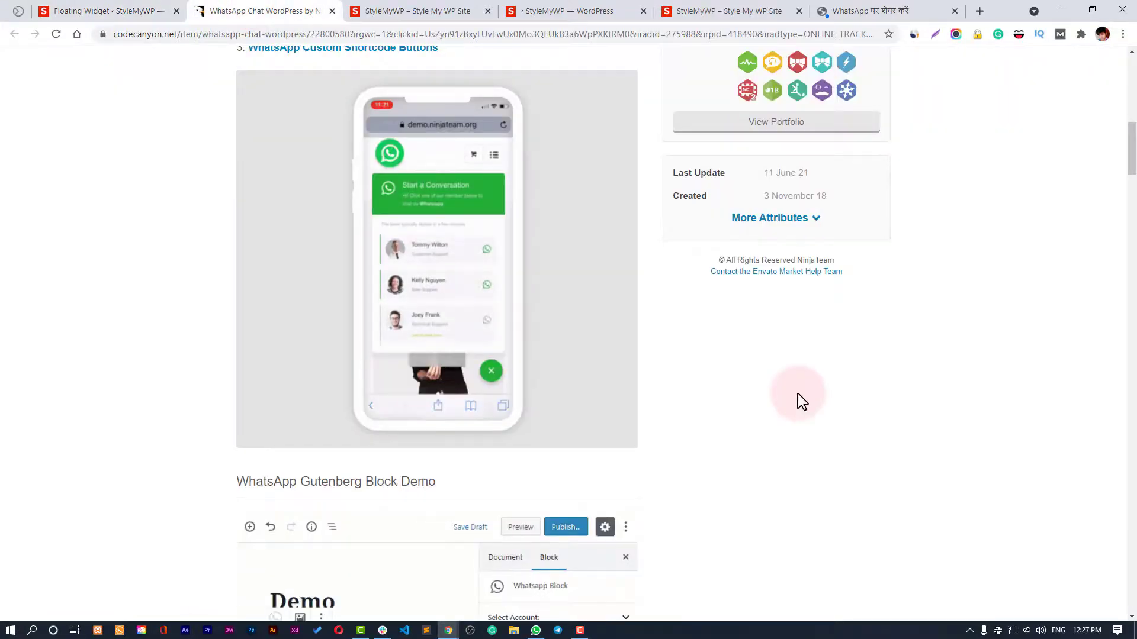
{"action": "scroll", "coordinate": [797, 393], "scroll_direction": "up", "scroll_amount": 10}
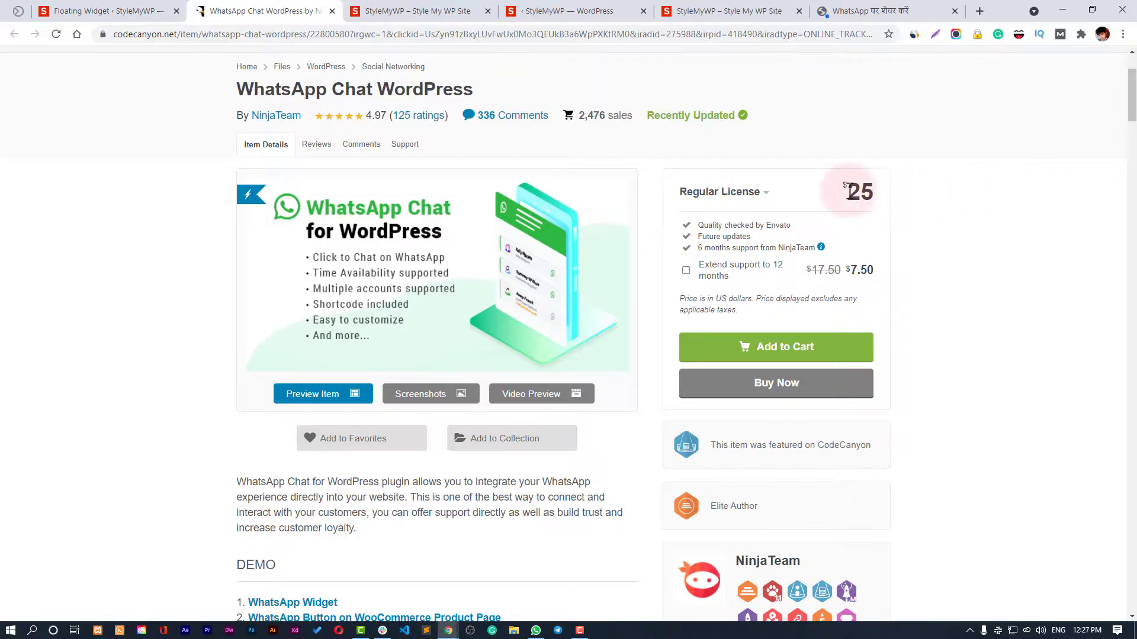
{"action": "left_click_drag", "start_coordinate": [1133, 96], "coordinate": [1134, 218]}
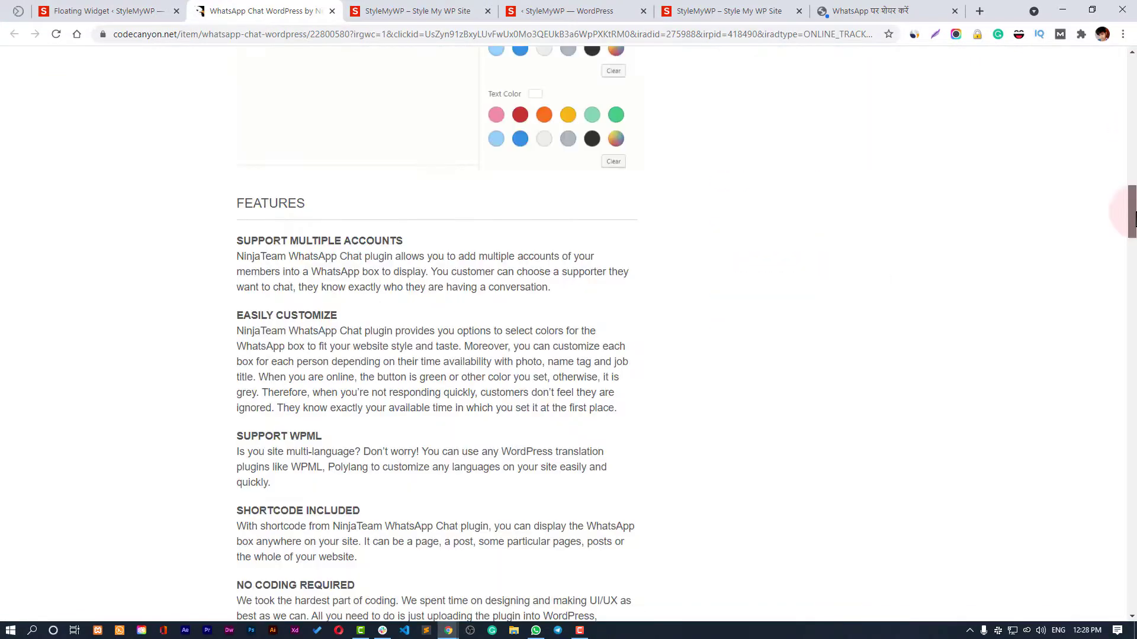